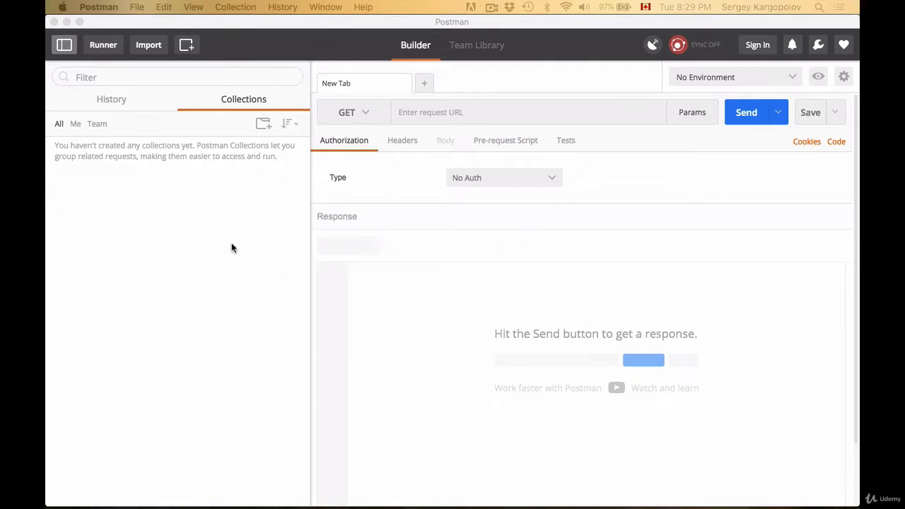
Step: Browse the History and Collections sections of the sidebar and the collection filters
click(101, 94)
click(120, 102)
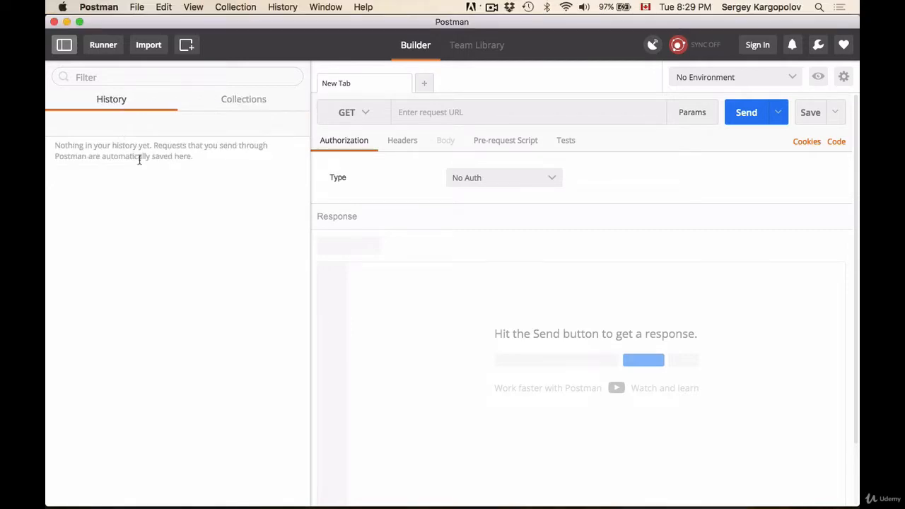
click(239, 103)
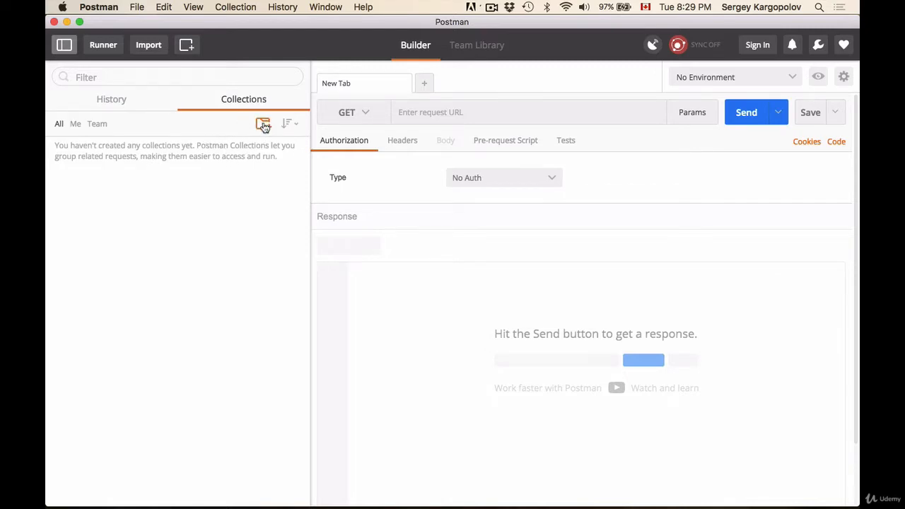
click(98, 124)
Step: Open two new request tabs and view the list of available HTTP methods
click(425, 85)
click(521, 85)
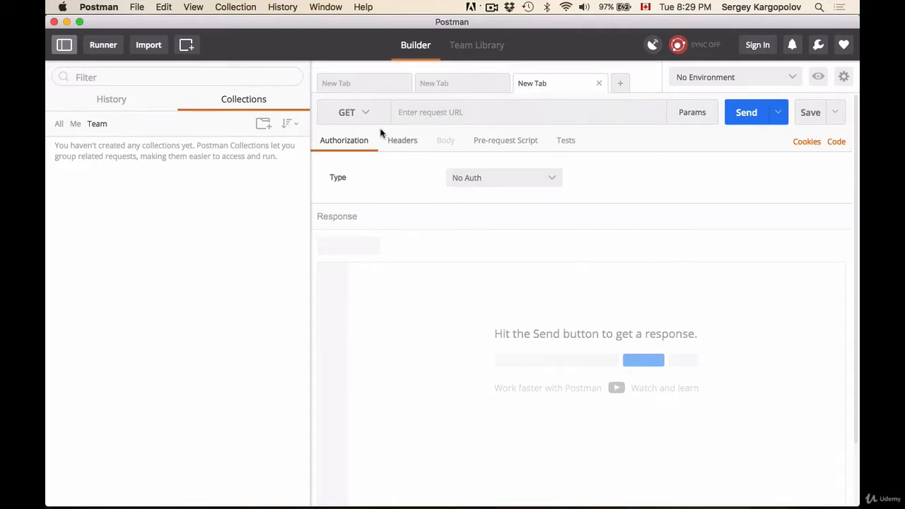
click(365, 116)
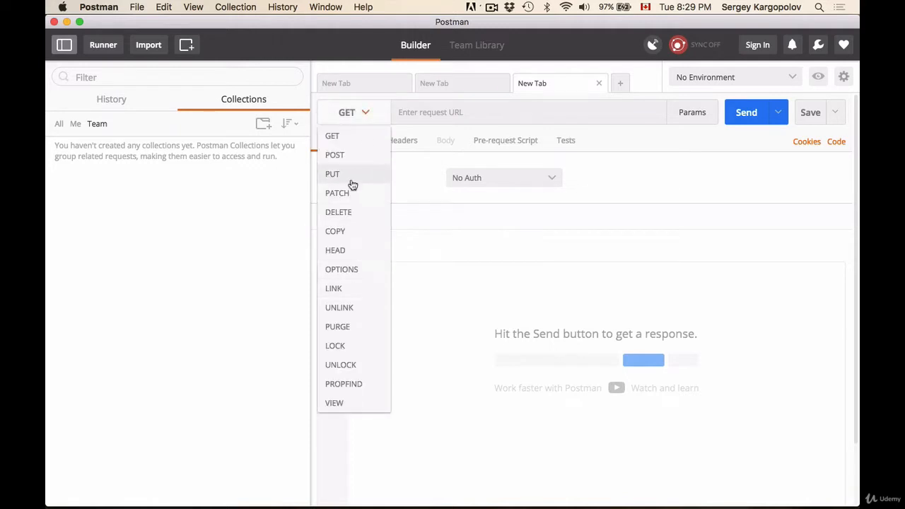
click(440, 113)
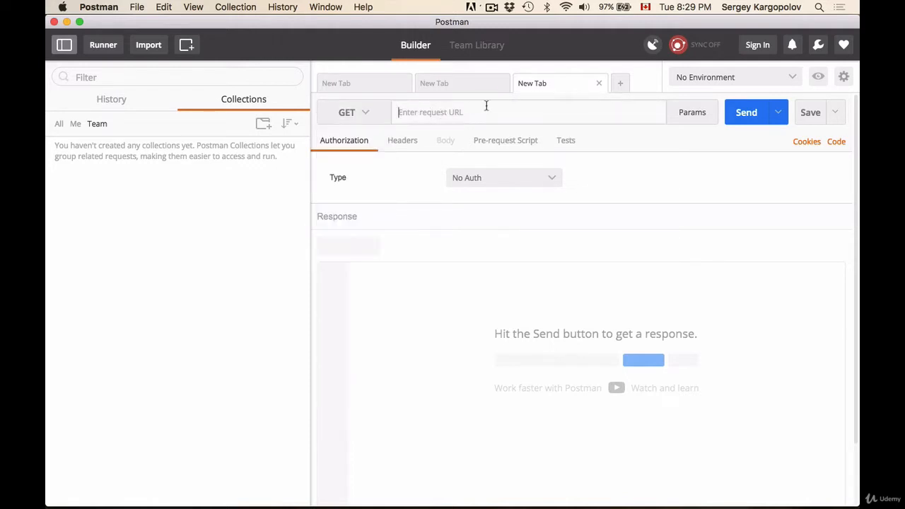
Step: Show the URL parameter editor and switch to the request's Headers section
click(685, 117)
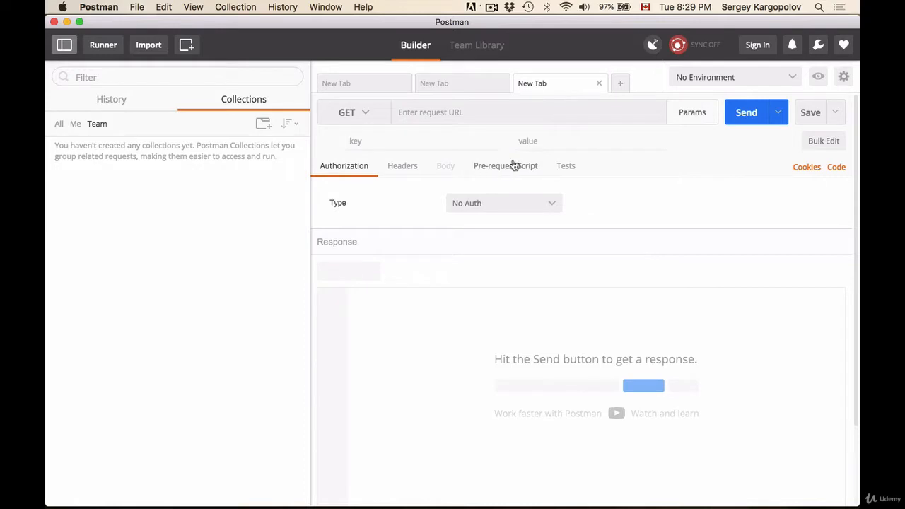
click(399, 172)
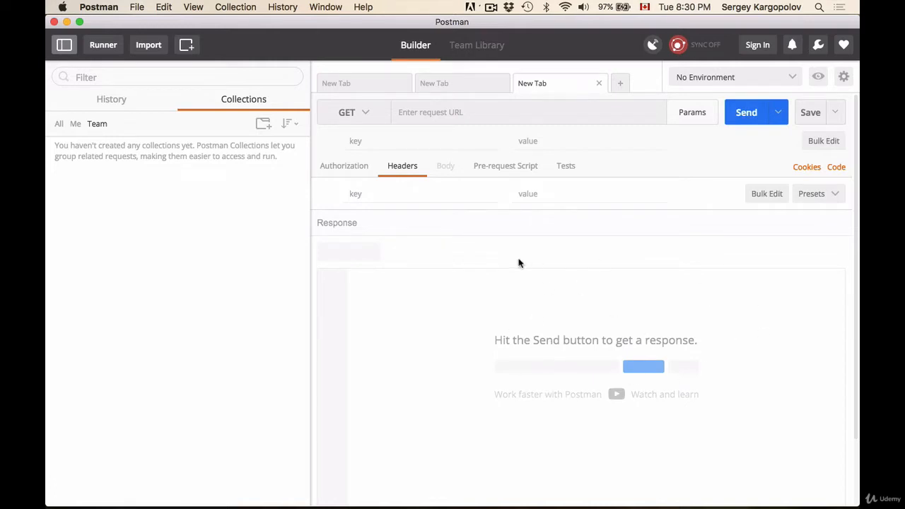
Step: Sign in to Postman with a Google account, allowing offline access
click(757, 45)
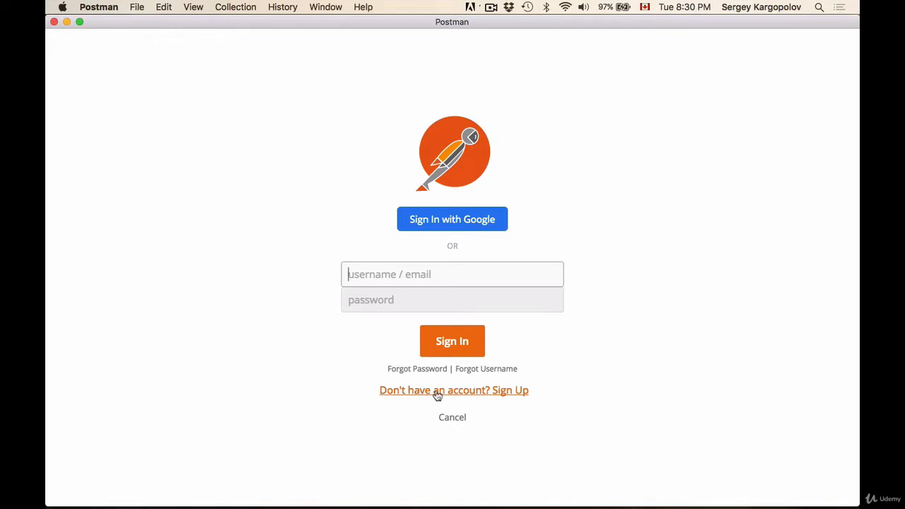
click(487, 226)
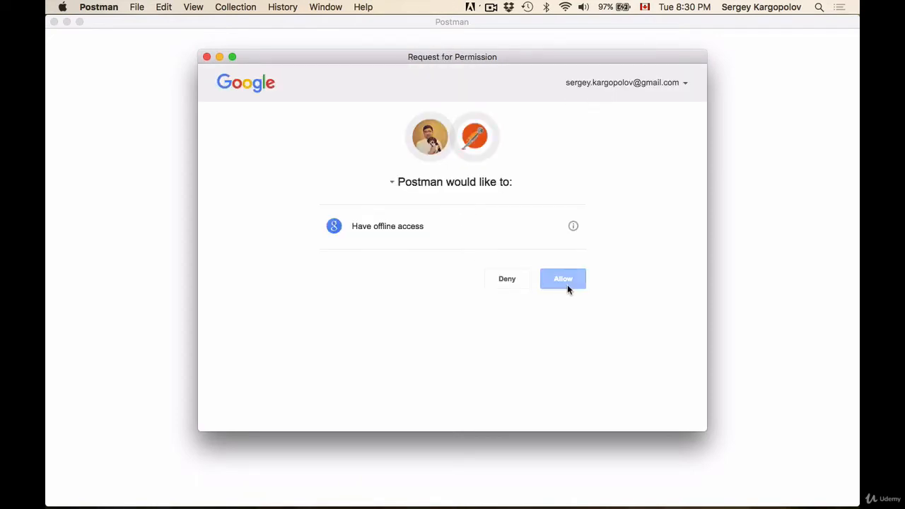
click(567, 286)
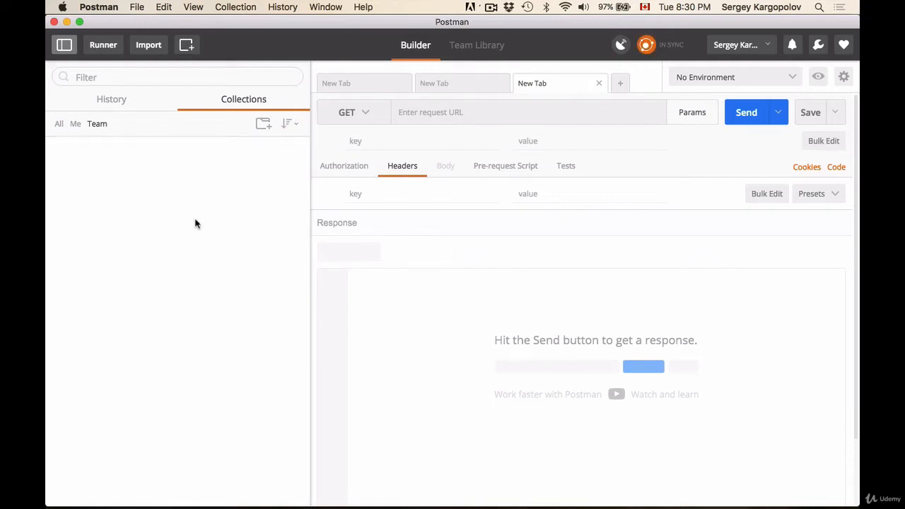
Step: Browse the synced history and the personal collections, expanding the Postman Echo collection
click(111, 101)
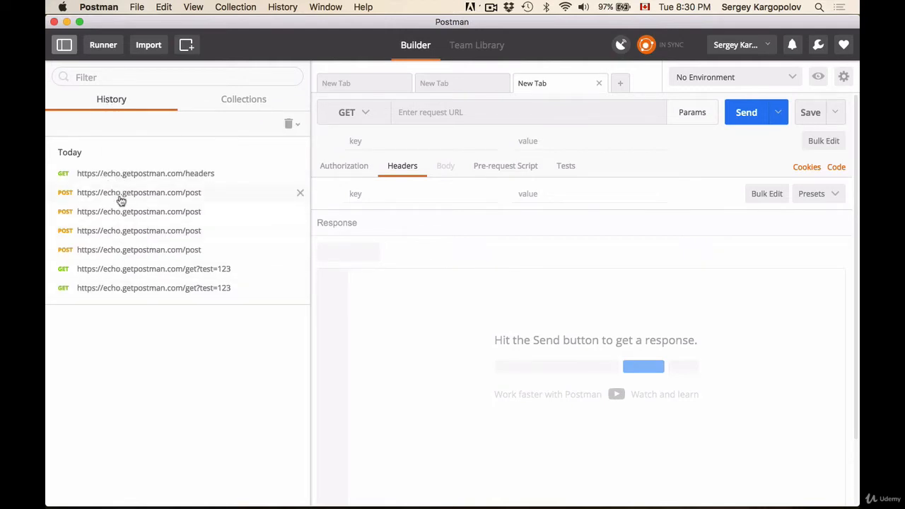
click(238, 98)
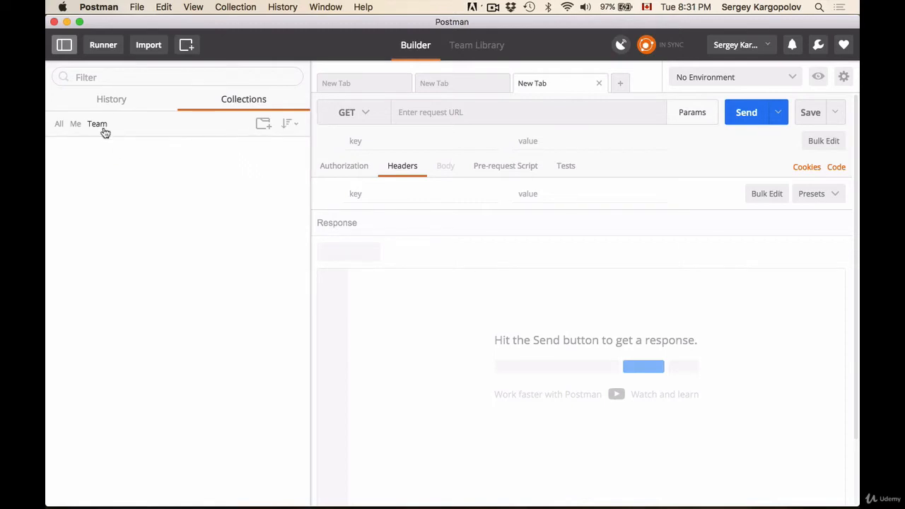
click(76, 124)
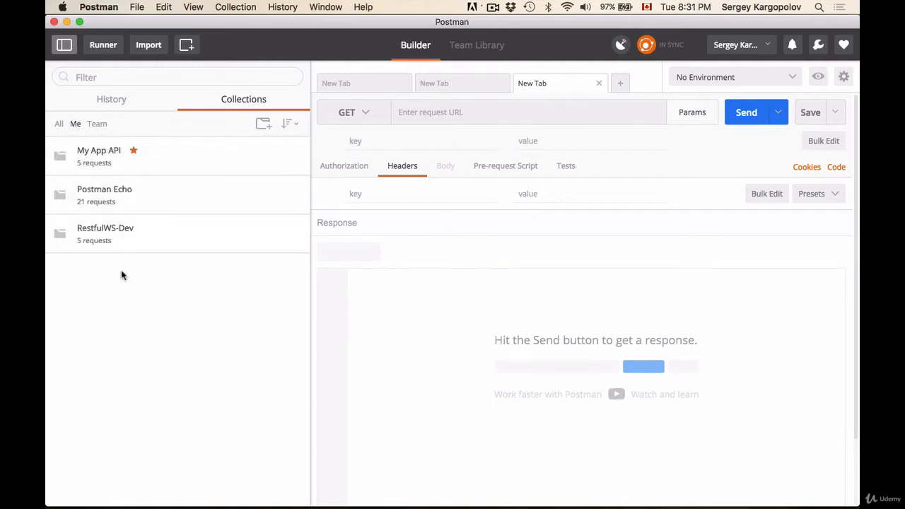
click(110, 198)
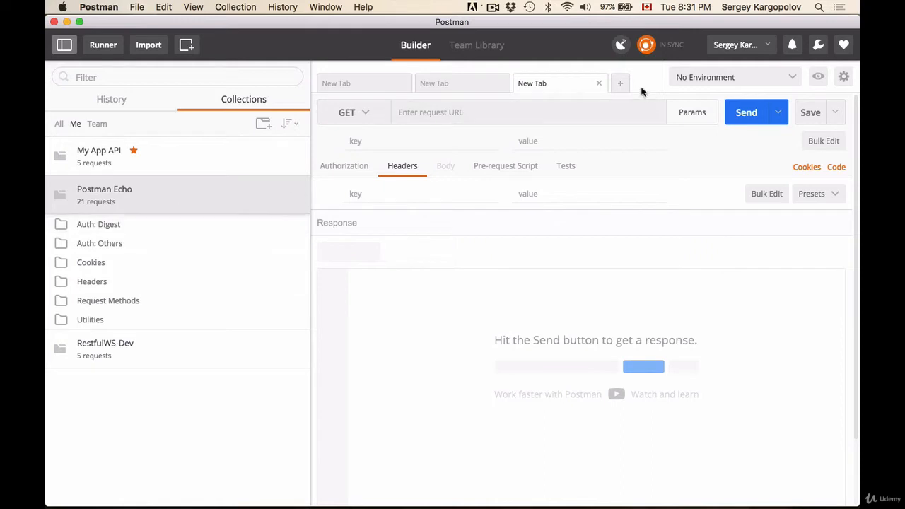
Step: Close the two extra tabs and open GET Request from the Postman Echo Request Methods folder
click(599, 83)
click(501, 83)
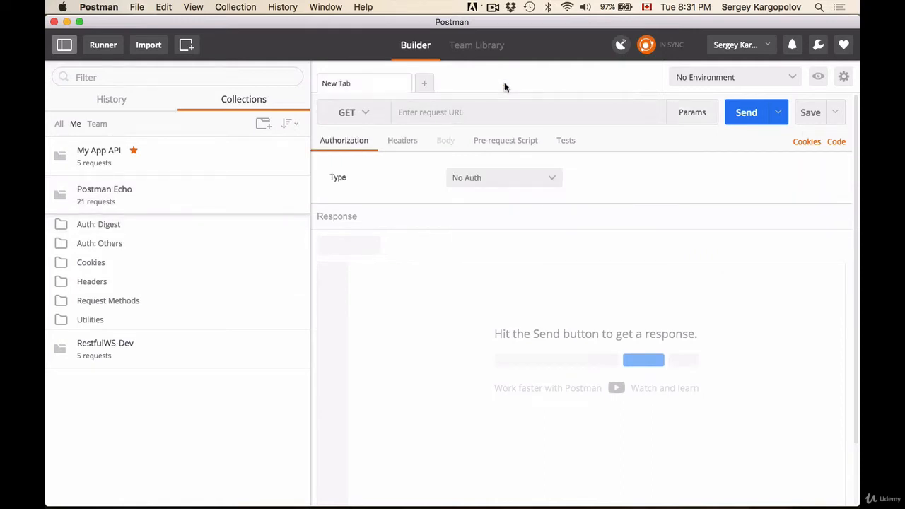
click(89, 305)
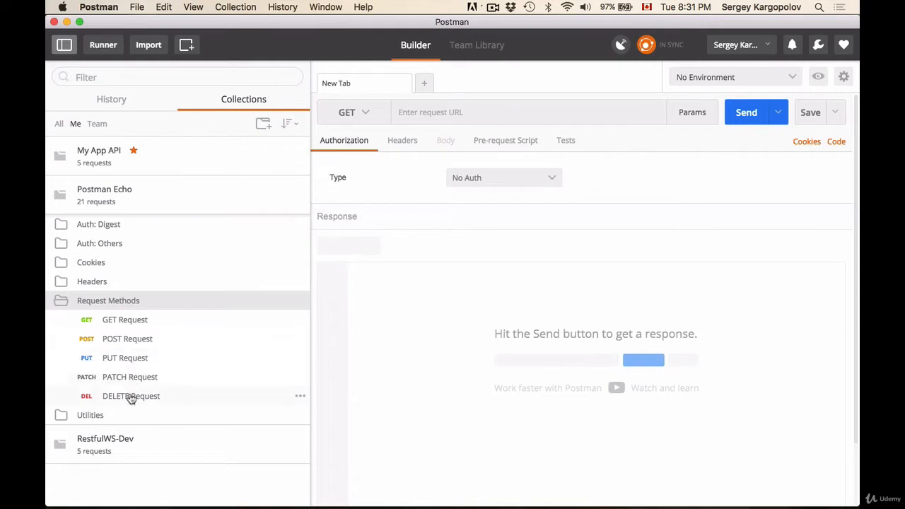
click(134, 322)
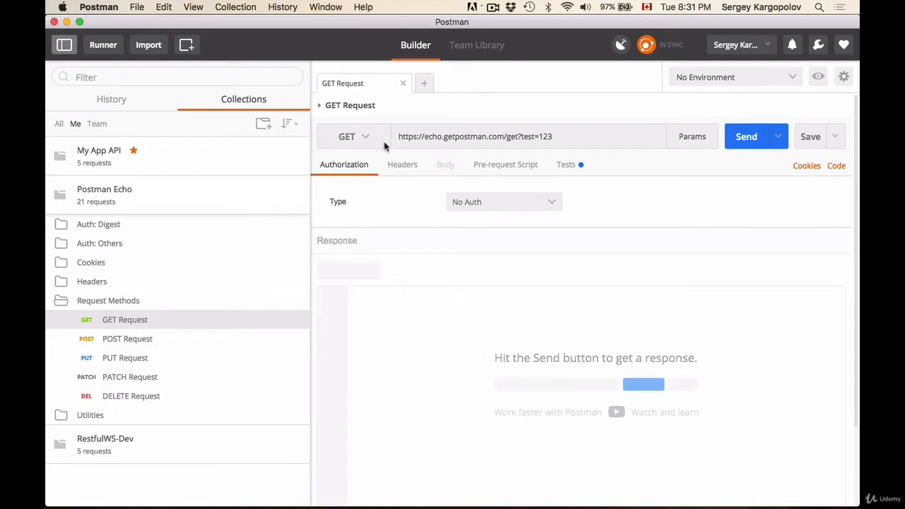
Step: Open POST Request in a new tab, switch between the two request tabs, and close the POST tab
click(427, 85)
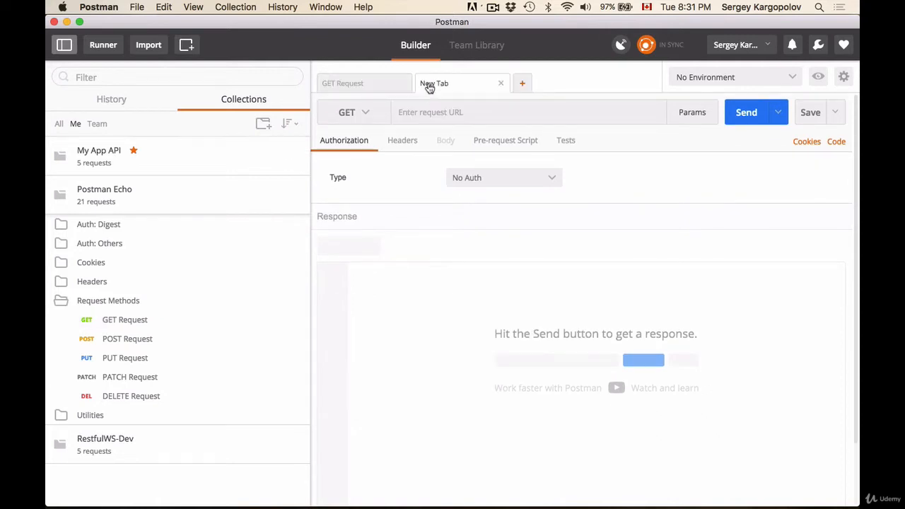
click(125, 341)
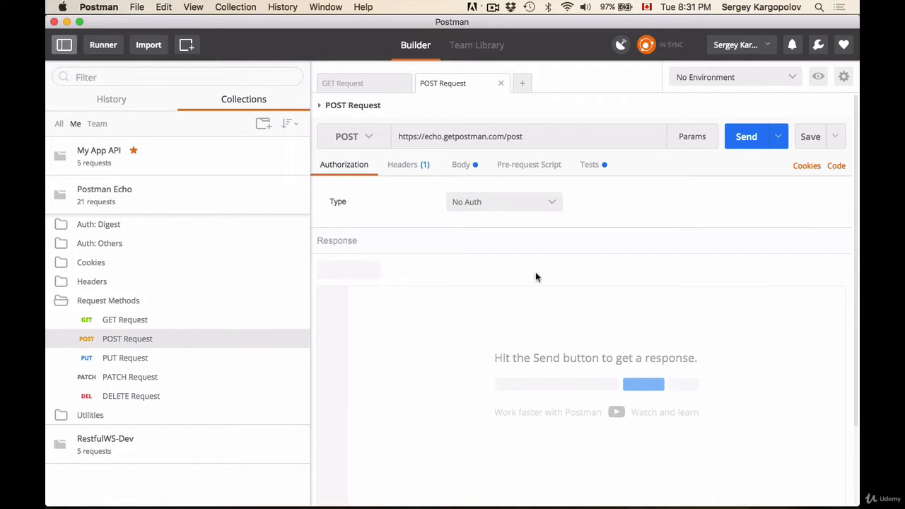
click(363, 84)
click(456, 83)
click(372, 87)
click(479, 86)
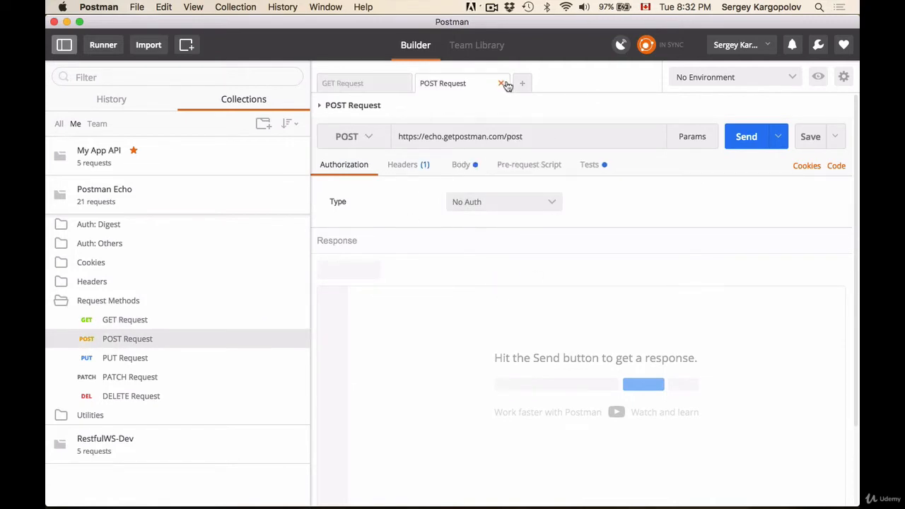
click(501, 83)
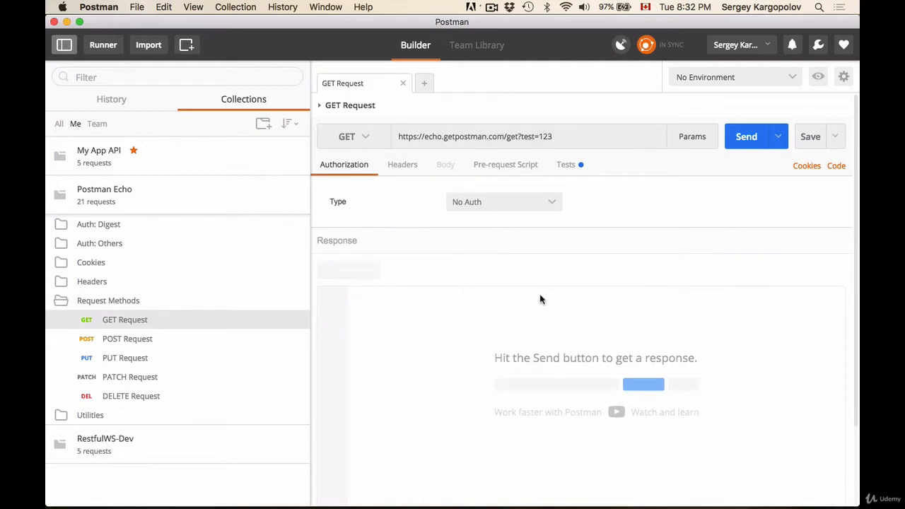
Step: Inspect the GET request's method list and the base address and query part of its URL
click(362, 137)
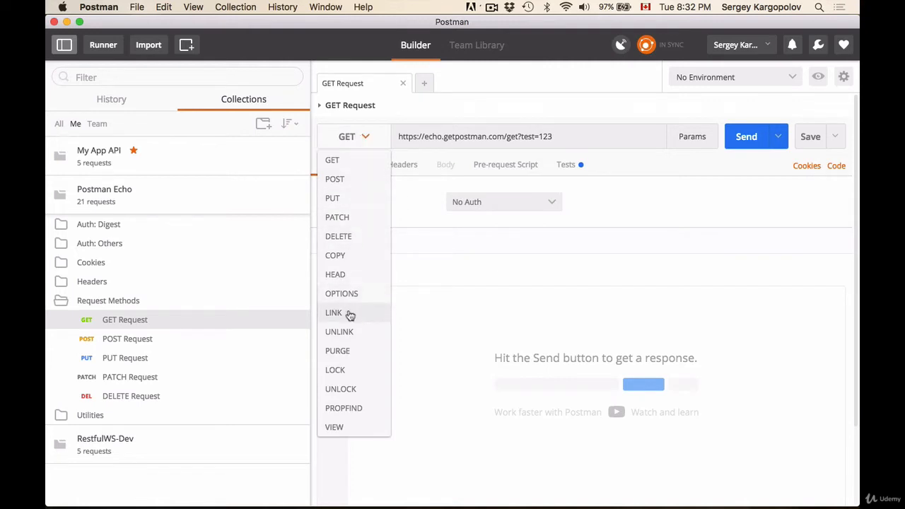
click(424, 110)
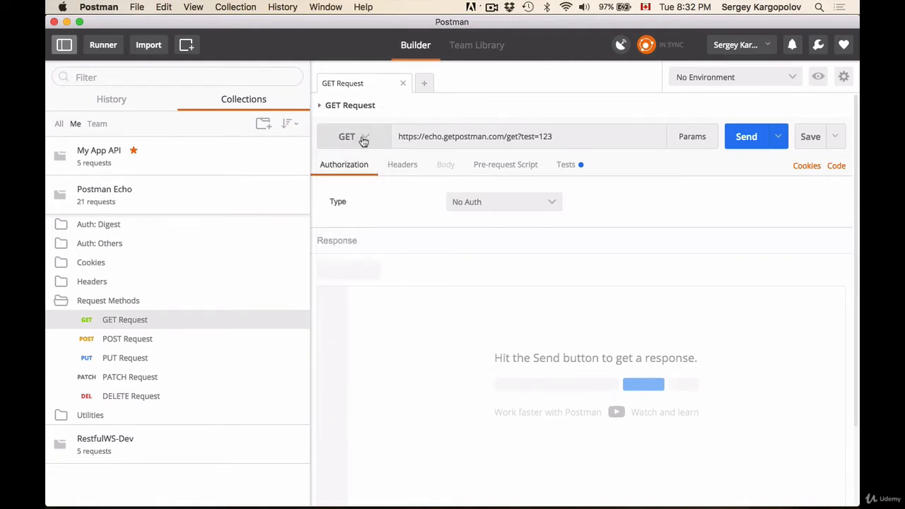
click(430, 137)
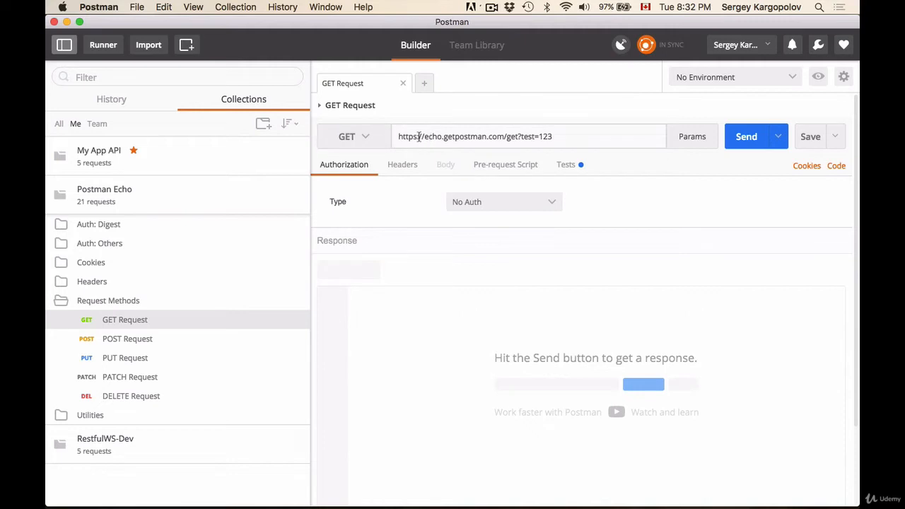
drag(408, 138, 508, 141)
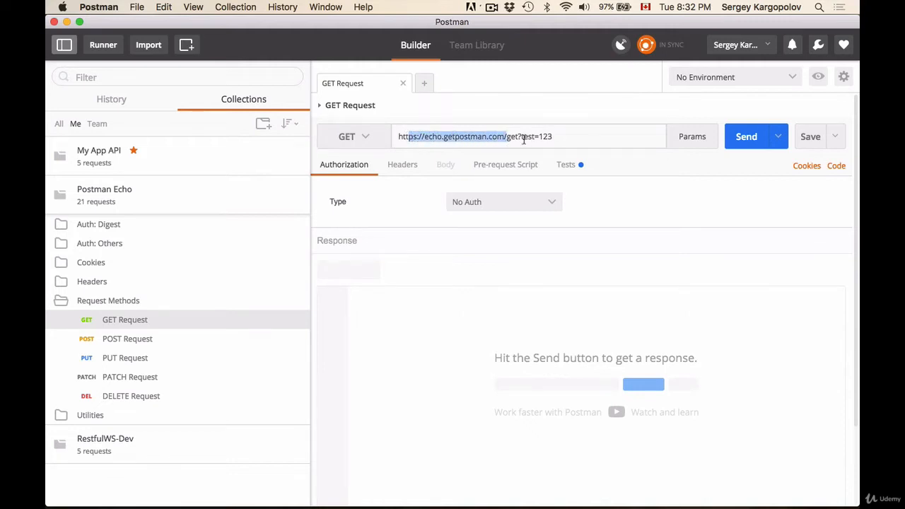
click(518, 137)
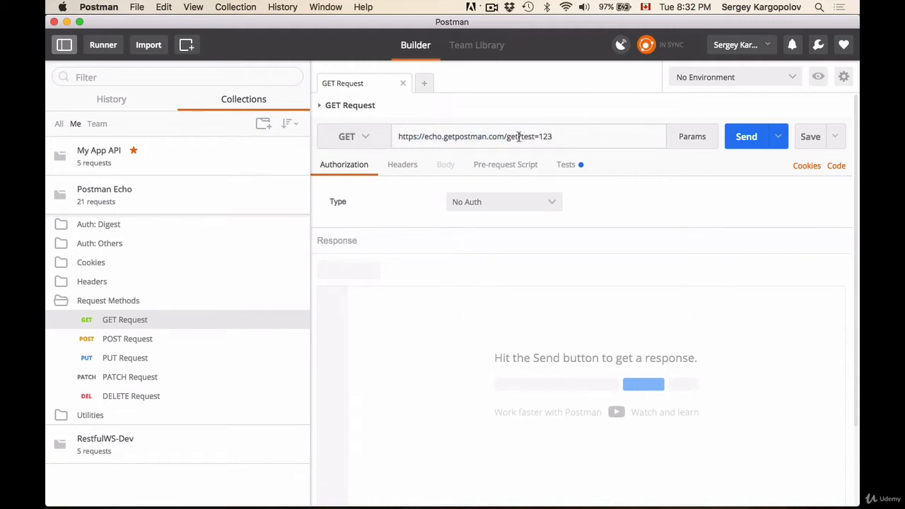
drag(522, 137, 555, 137)
click(546, 136)
drag(518, 136, 569, 134)
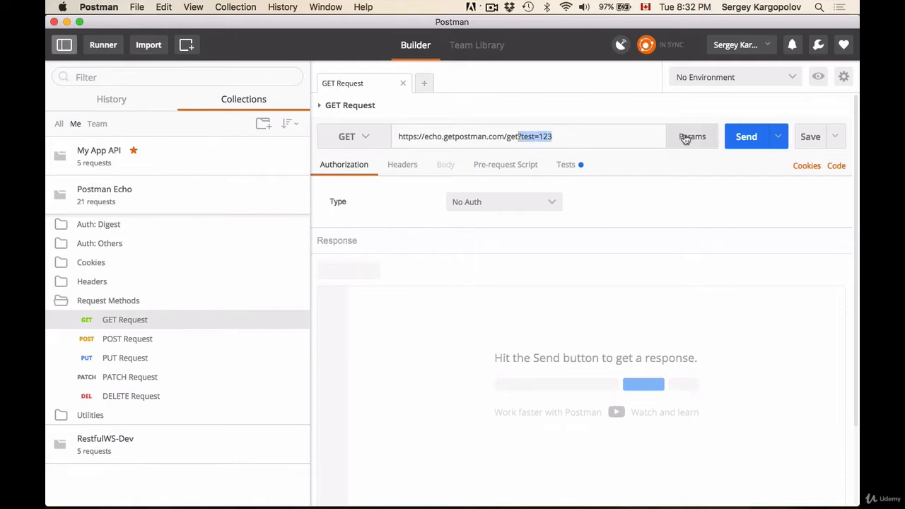
click(574, 136)
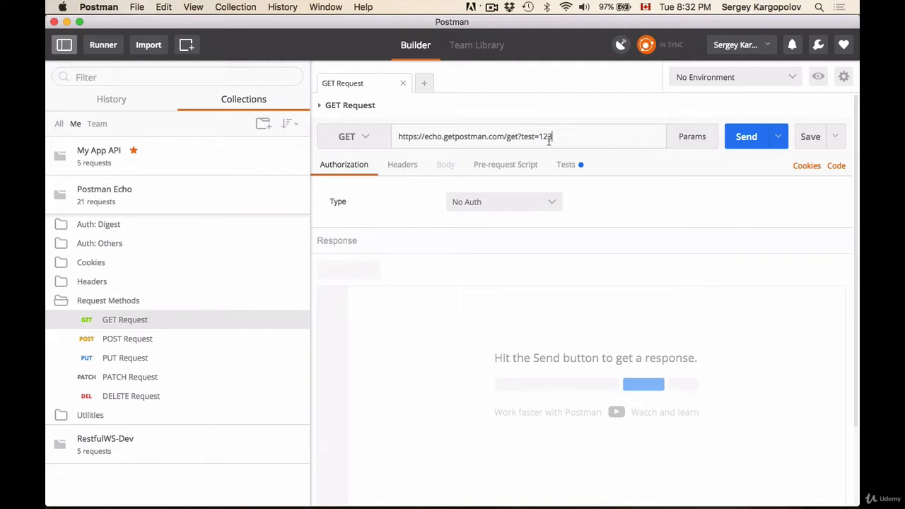
Step: Open the URL parameters and add a parameter name with the presenter's first name as its value
click(696, 142)
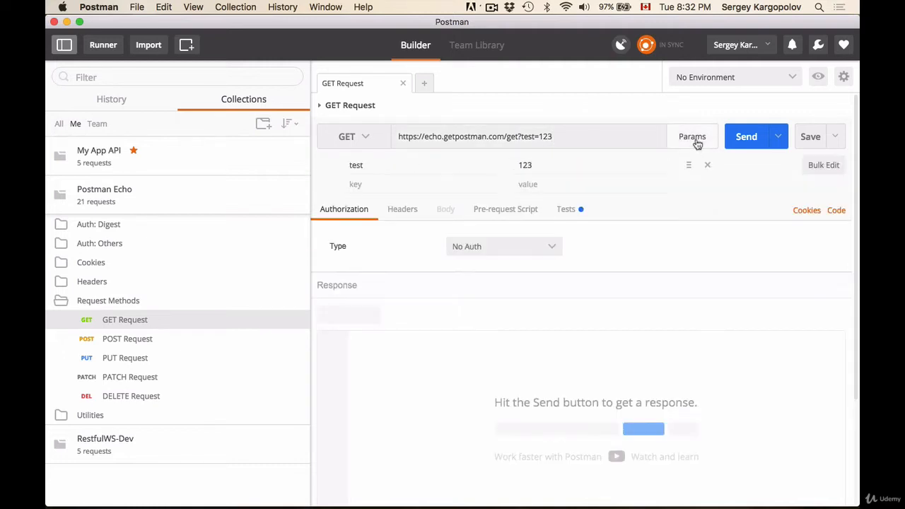
click(413, 185)
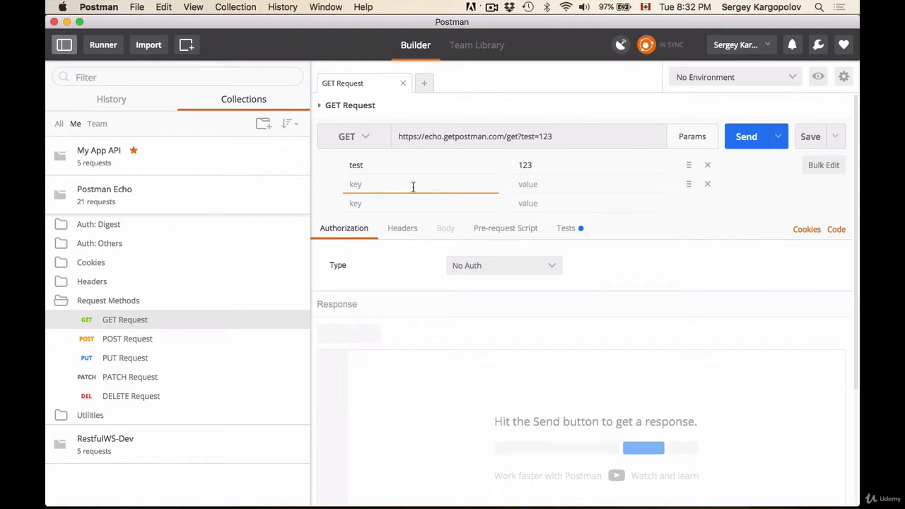
text(a)
key(BackSpace)
text(name)
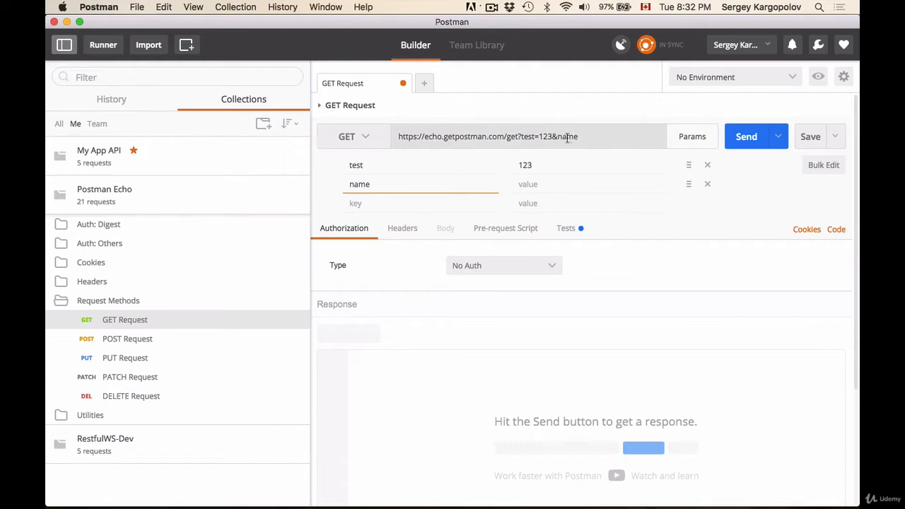
click(544, 183)
text(Sergey)
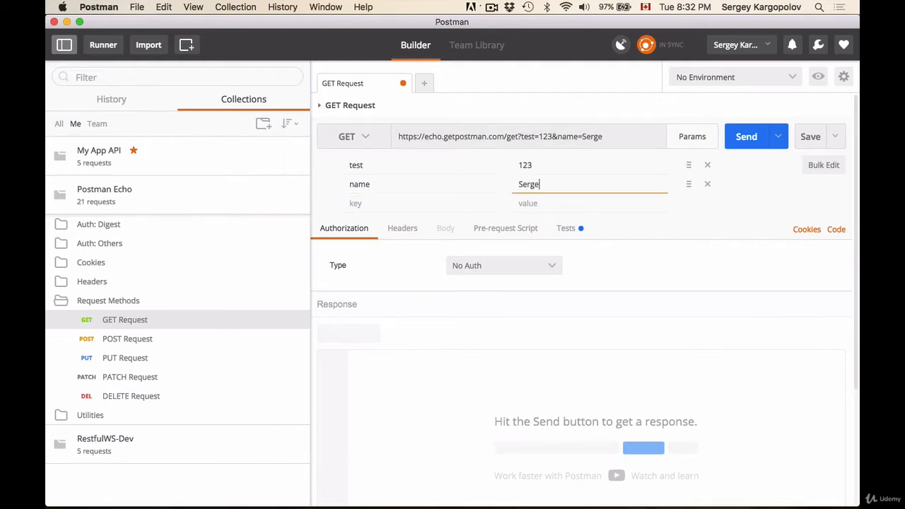
click(557, 136)
drag(557, 136, 593, 137)
click(385, 204)
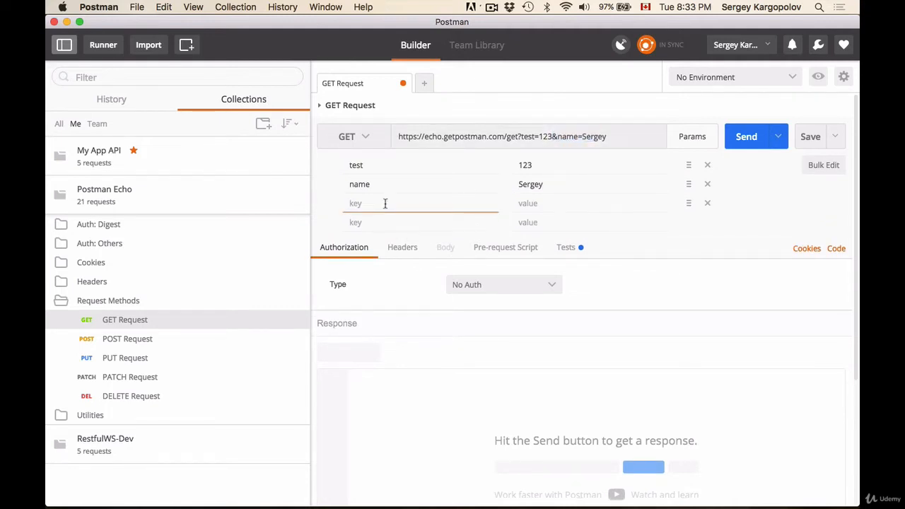
text(email)
click(706, 203)
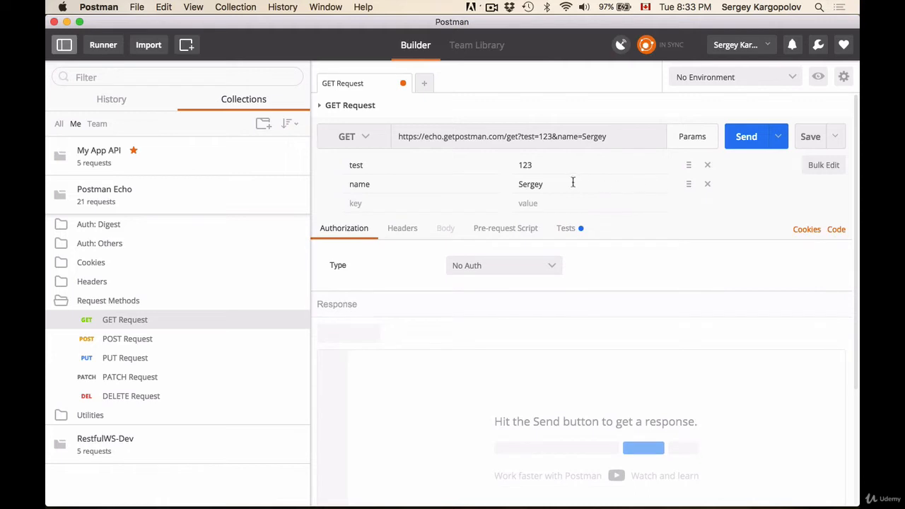
Step: Reorder the parameters so name comes before test, and expand the Send options
mouse_move(688, 184)
mouse_down()
mouse_move(687, 153)
mouse_move(686, 192)
mouse_up()
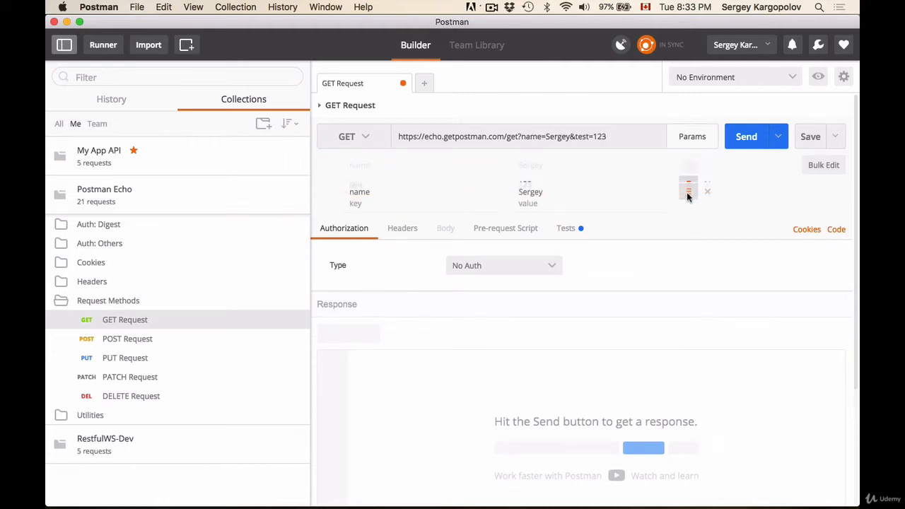
click(777, 138)
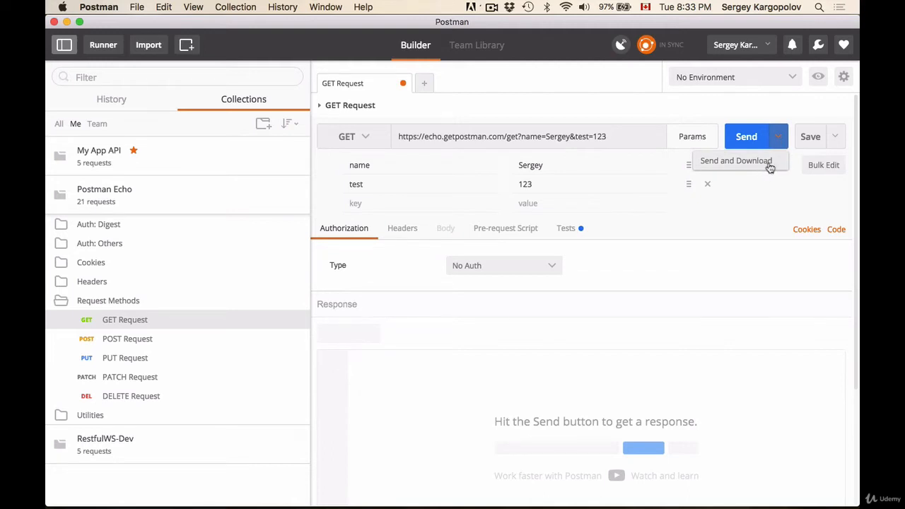
Step: Save the request under the name Test into a new collection called Test
click(726, 259)
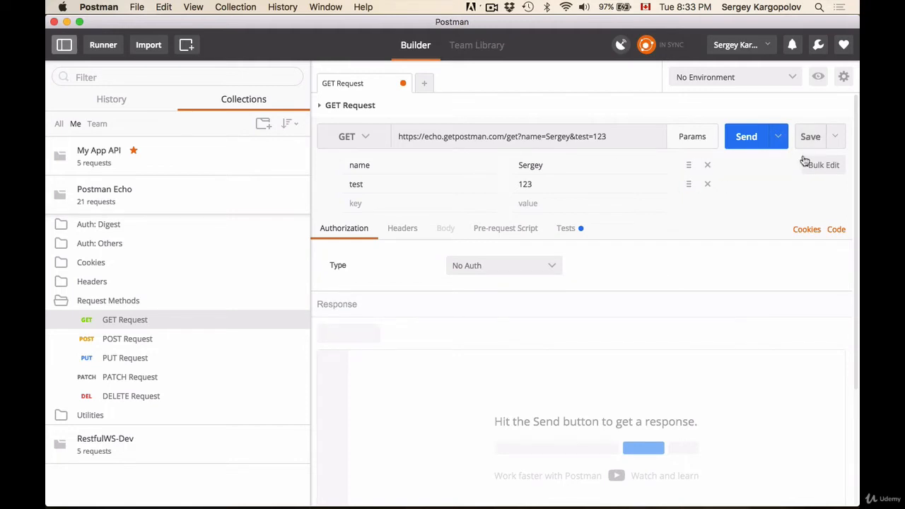
click(837, 144)
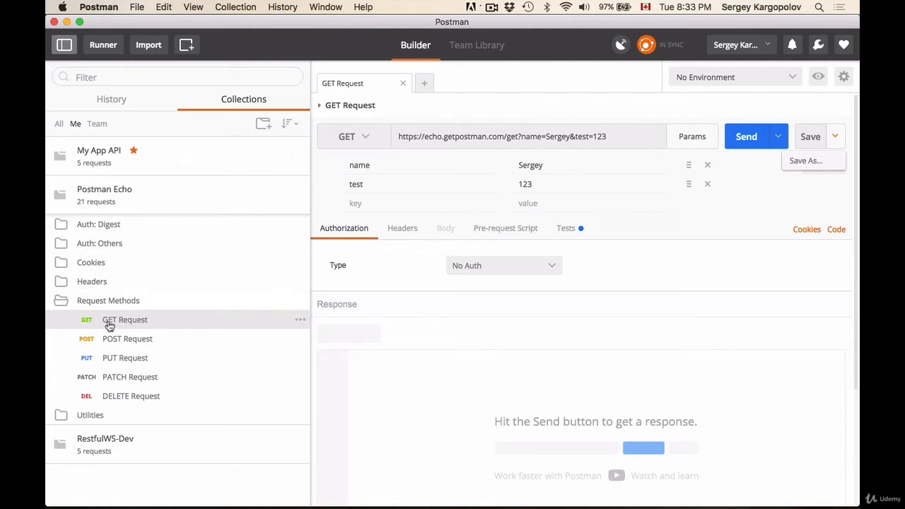
click(805, 164)
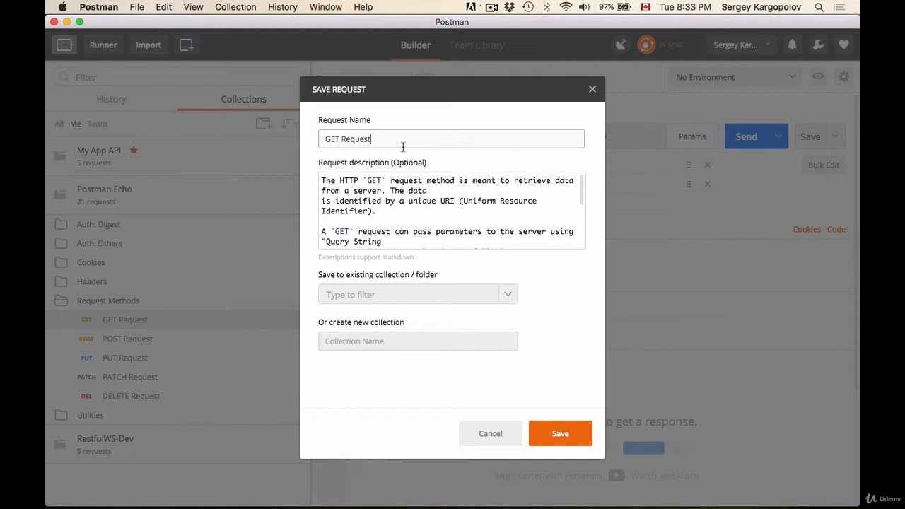
drag(391, 137, 282, 137)
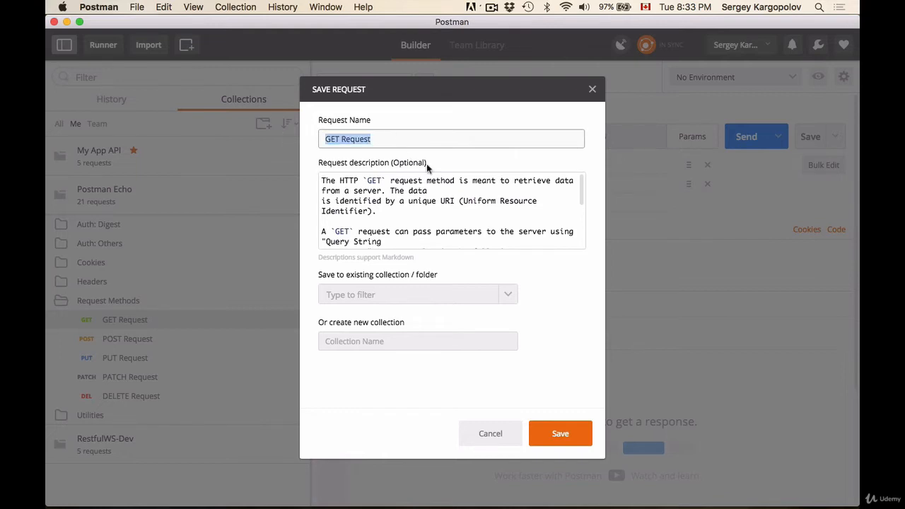
text(Test)
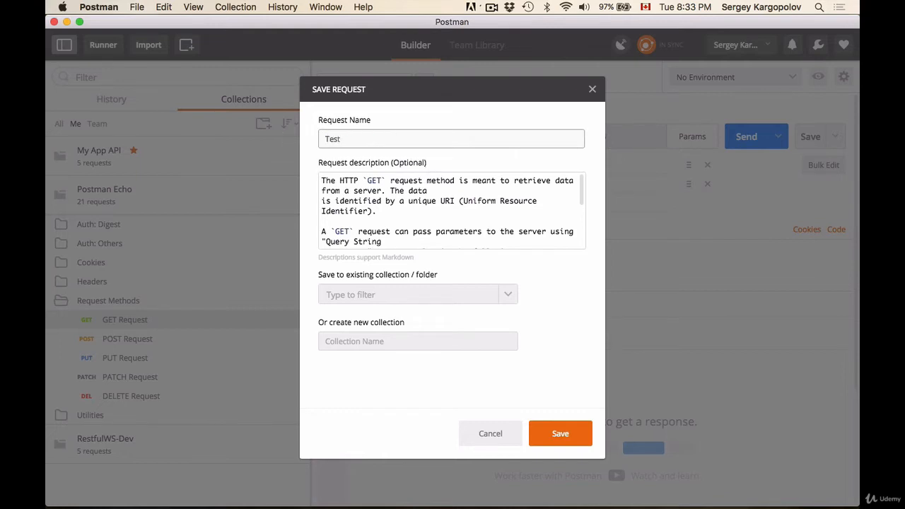
click(508, 296)
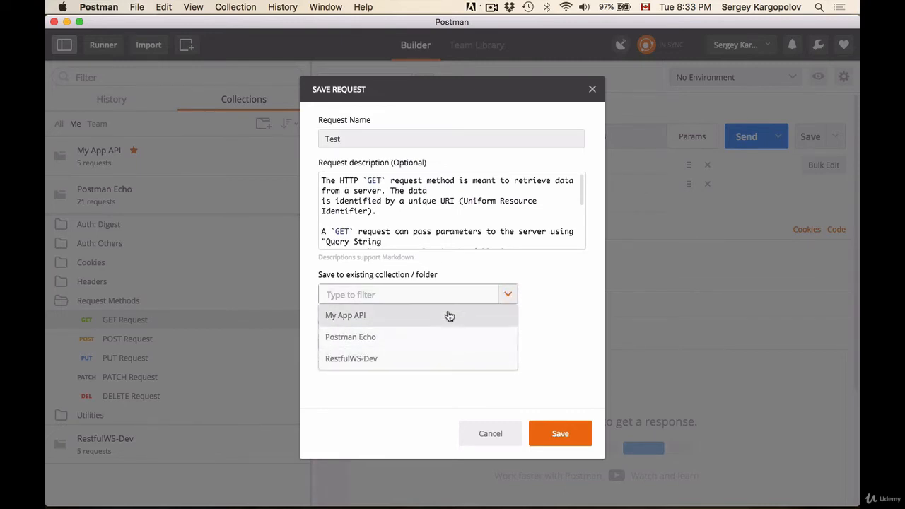
click(534, 291)
click(429, 340)
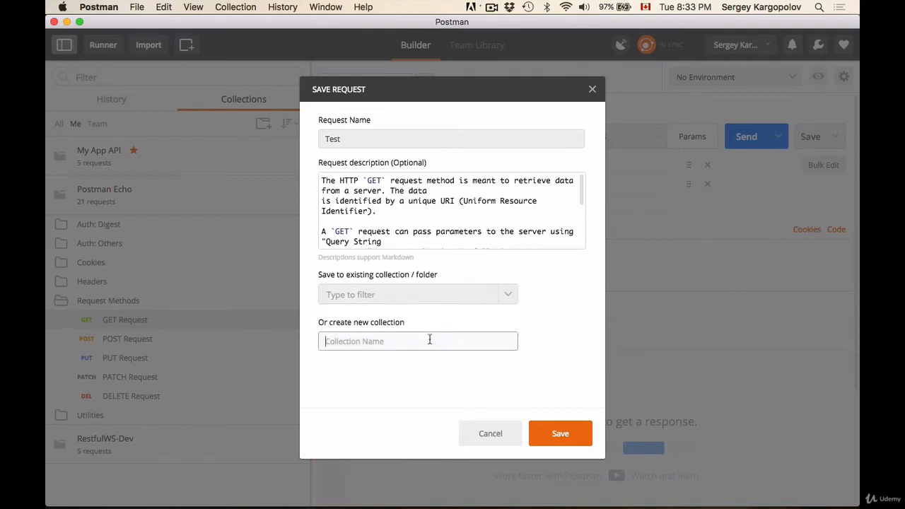
text(Test)
click(565, 432)
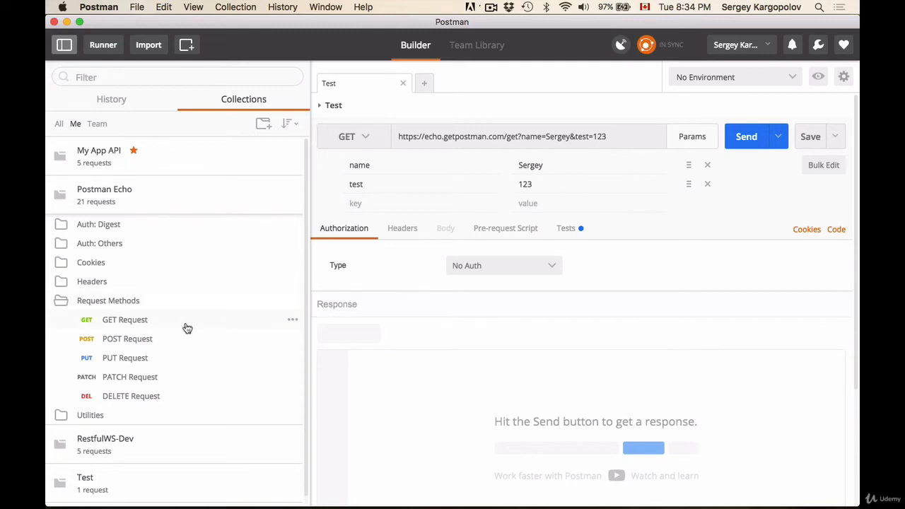
Step: Expand the new Test collection in the sidebar to show its saved request
scroll(185, 328, down, 1)
click(82, 475)
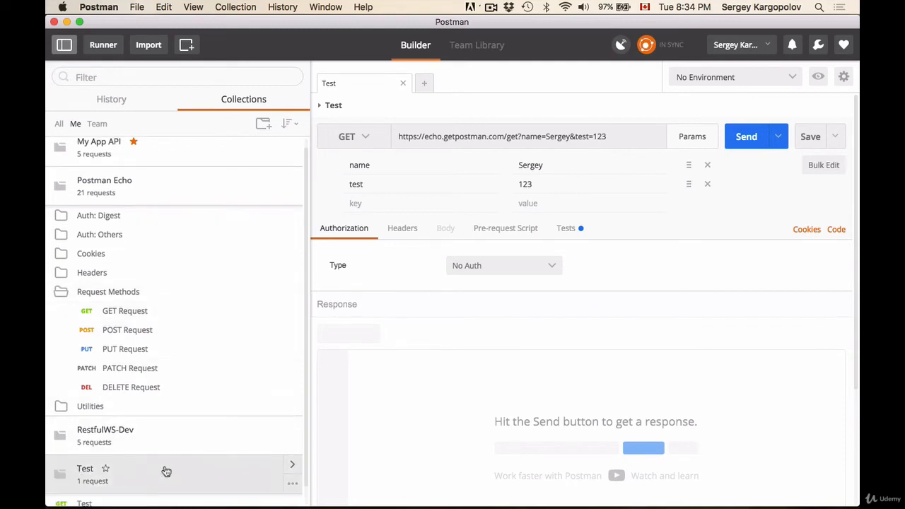
scroll(176, 397, down, 2)
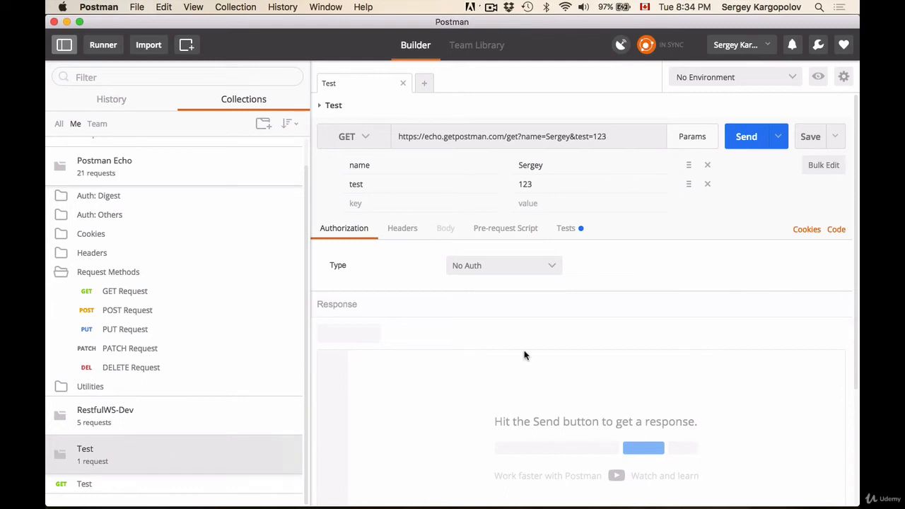
Step: Send the request, hide the parameter editor, and review the response's Body, Cookies and Headers tabs
click(761, 137)
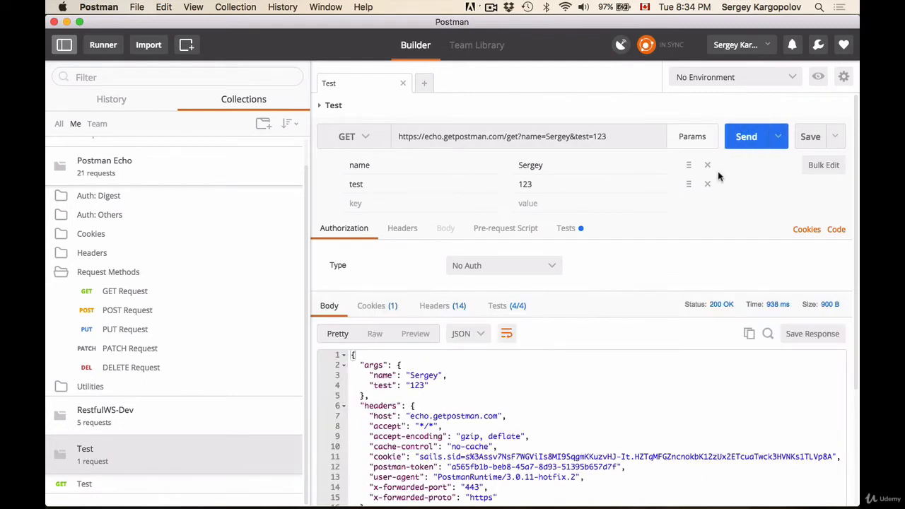
click(693, 145)
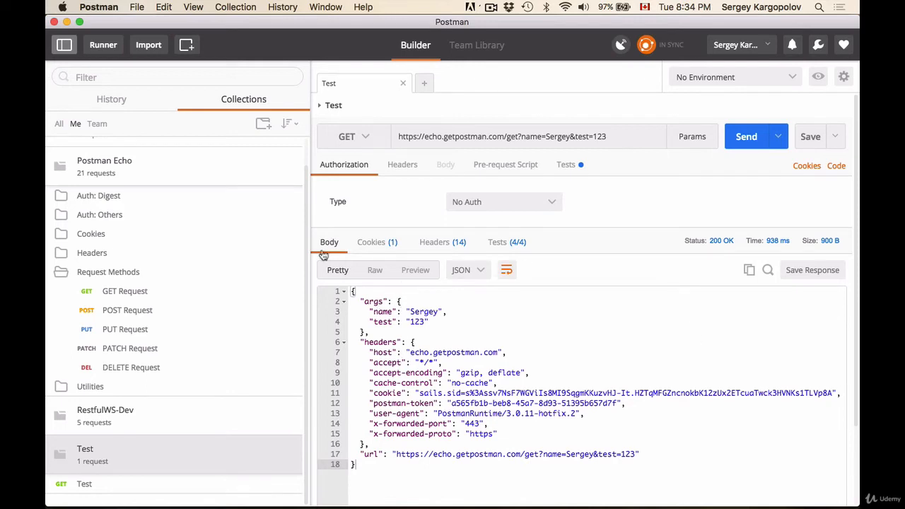
click(377, 243)
click(431, 243)
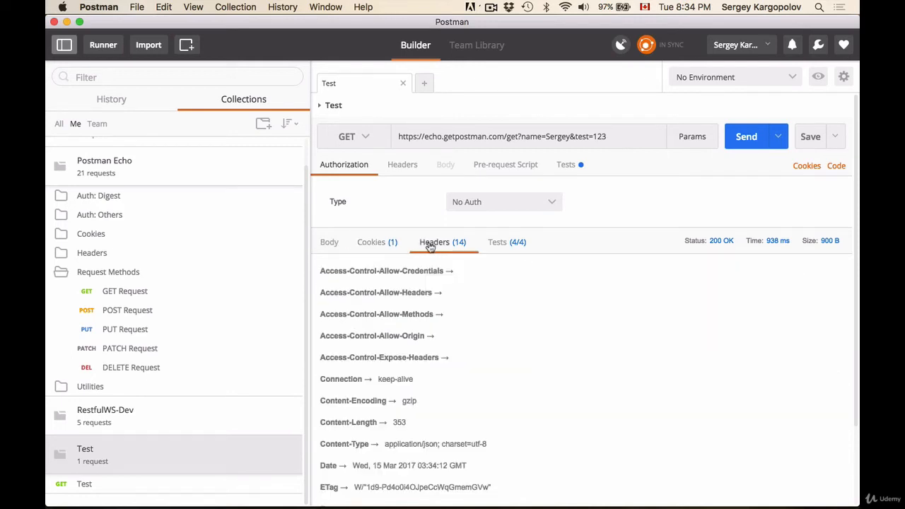
click(336, 246)
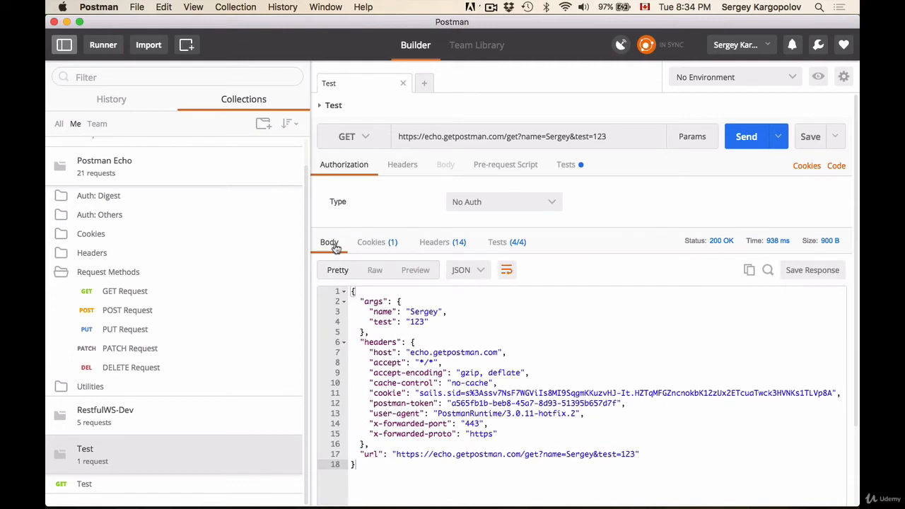
click(376, 246)
click(434, 244)
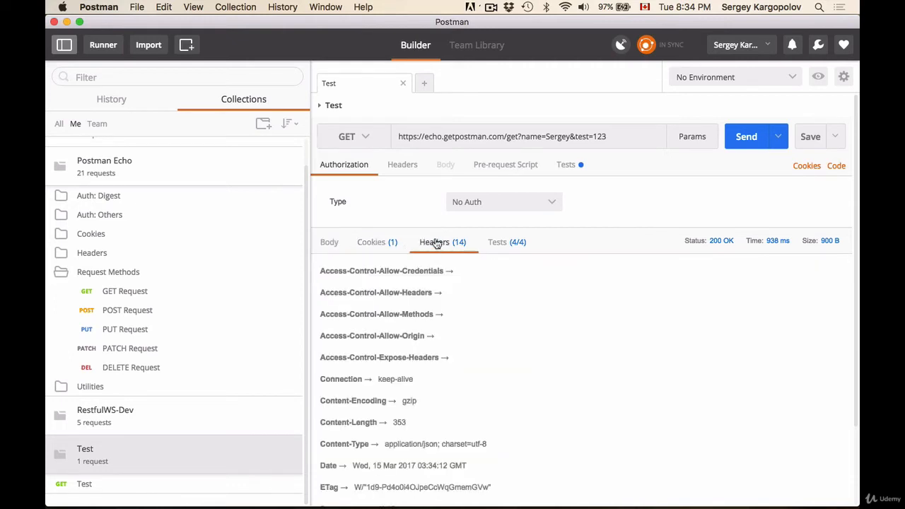
click(337, 246)
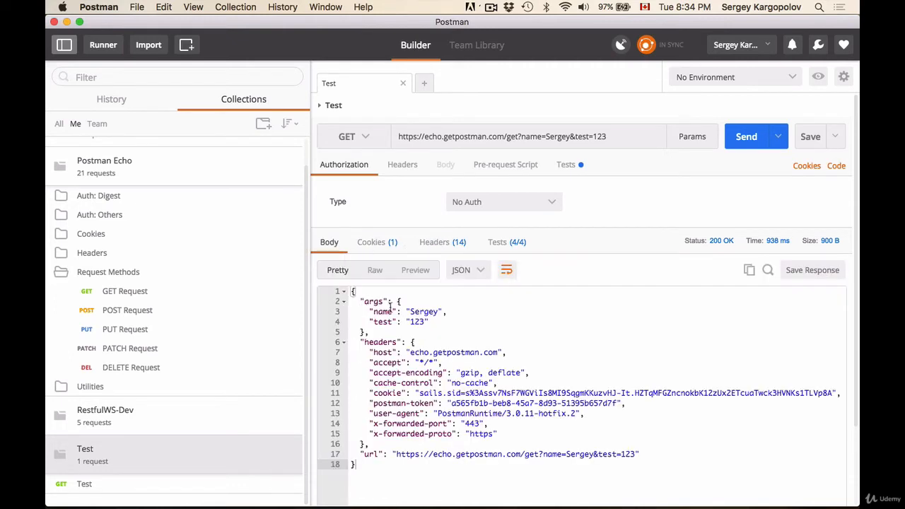
Step: Select the formatted response body and inspect the available body format types
drag(352, 291, 423, 472)
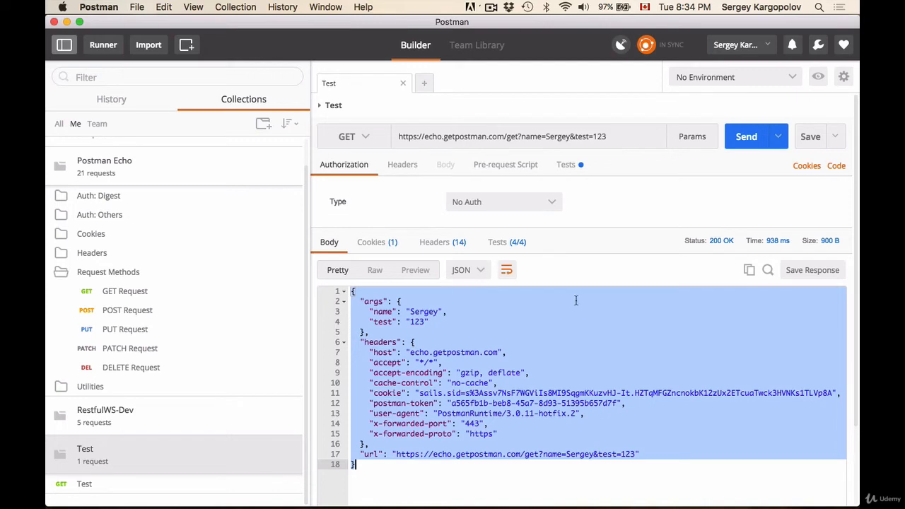
mouse_move(721, 244)
mouse_move(829, 245)
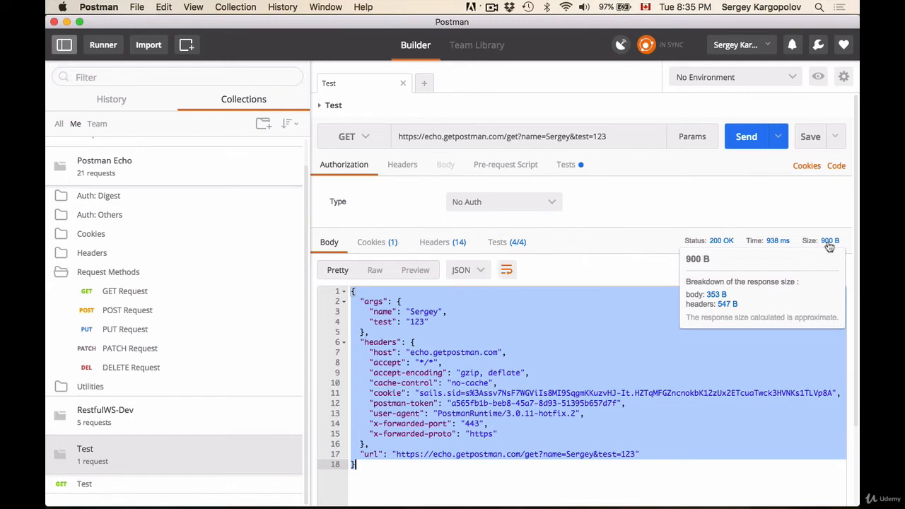
click(350, 286)
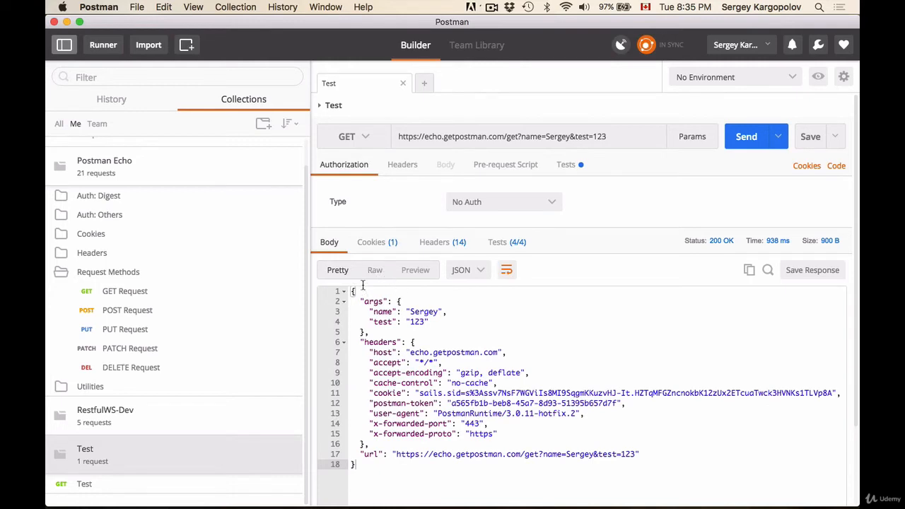
click(476, 273)
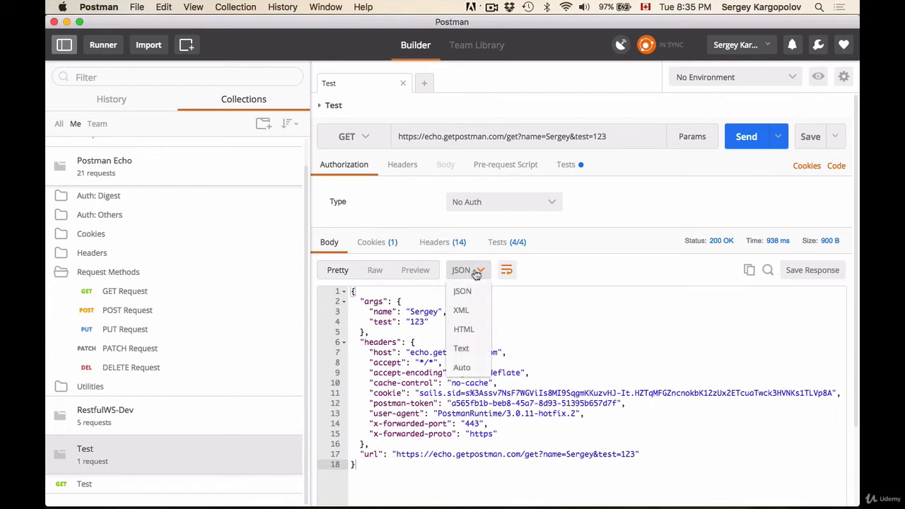
click(429, 309)
drag(352, 291, 387, 472)
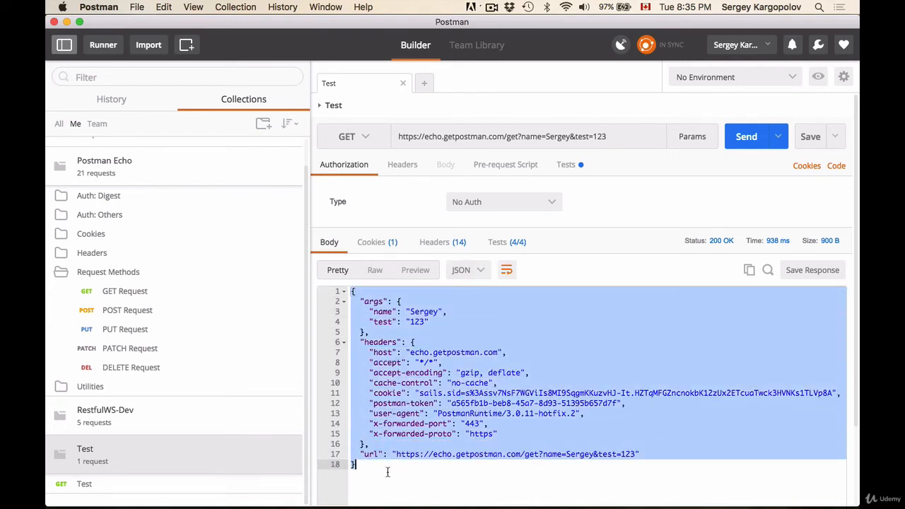
click(417, 443)
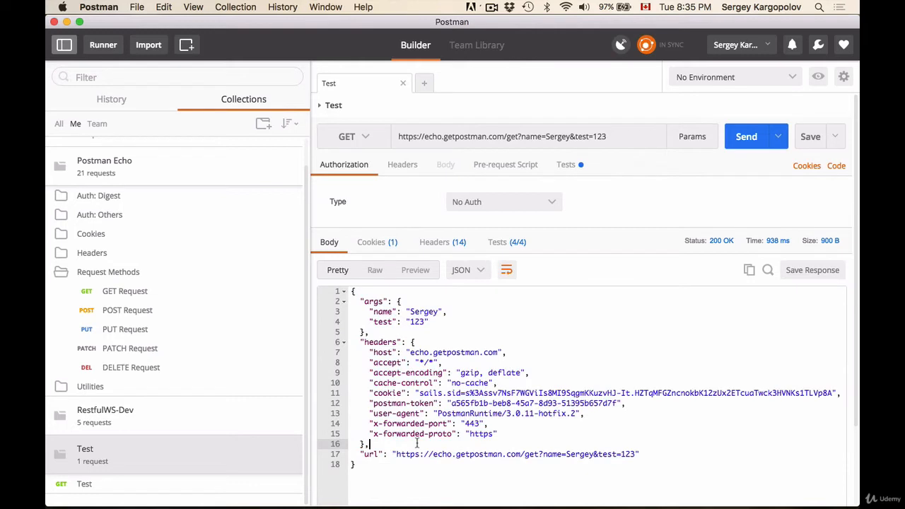
Step: View the response body in Raw, Preview and then Pretty mode
click(373, 270)
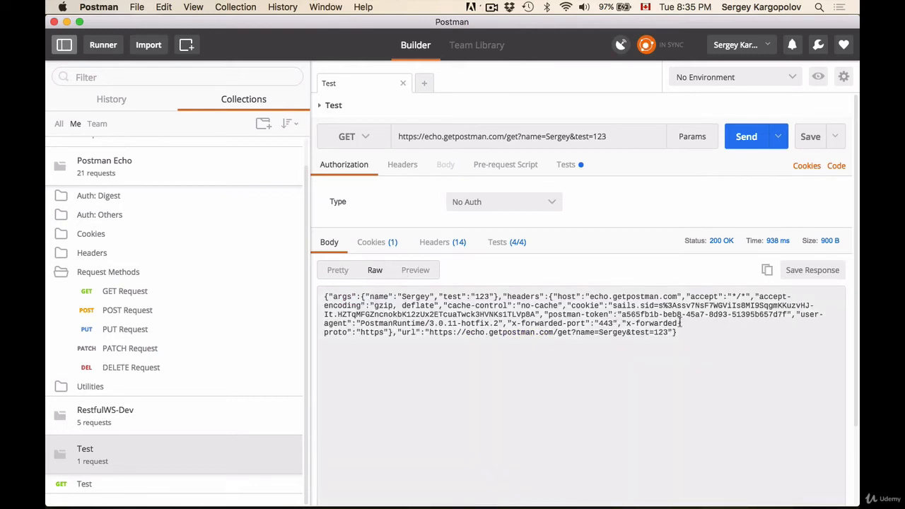
drag(677, 332, 324, 295)
click(414, 273)
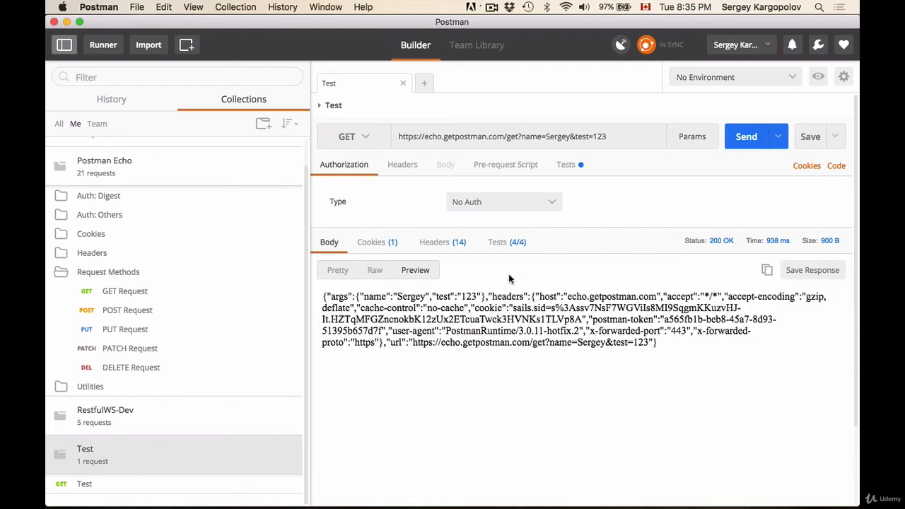
click(337, 269)
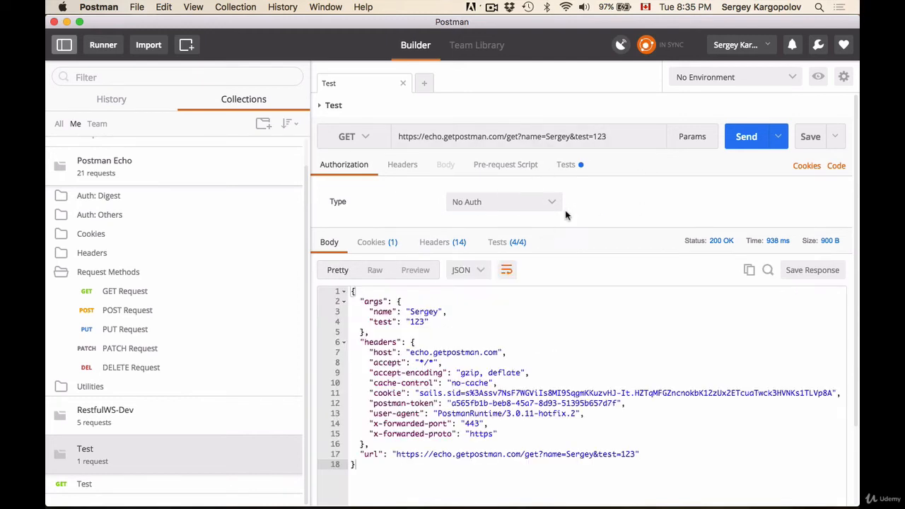
Step: Generate a code snippet for the request in PHP HttpRequest and select the generated code
click(836, 166)
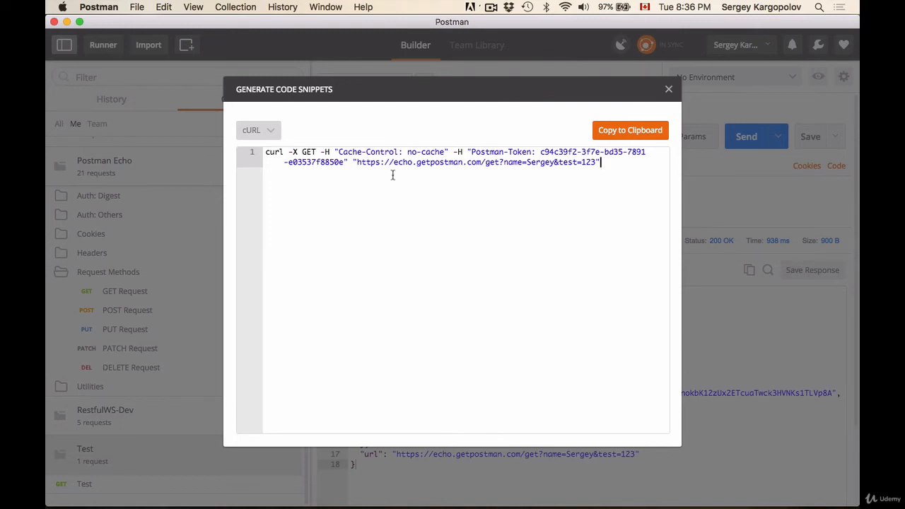
click(272, 135)
mouse_move(272, 346)
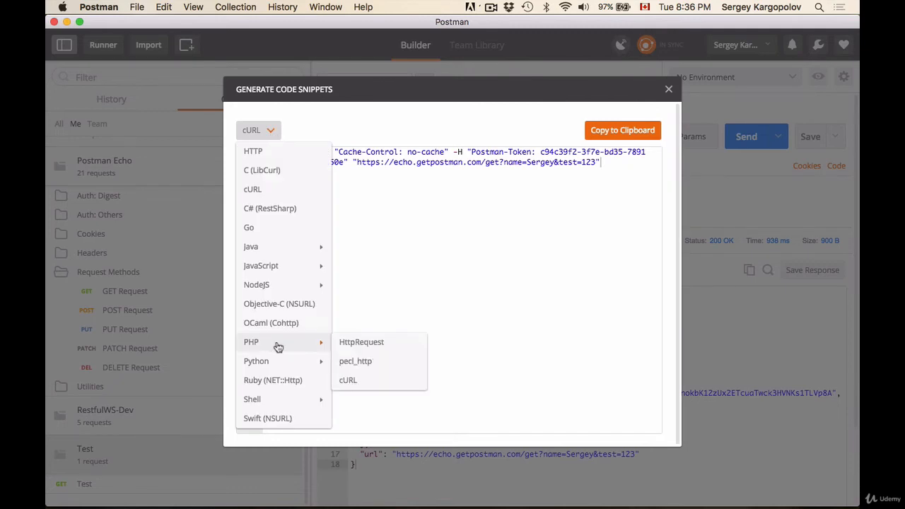
click(361, 344)
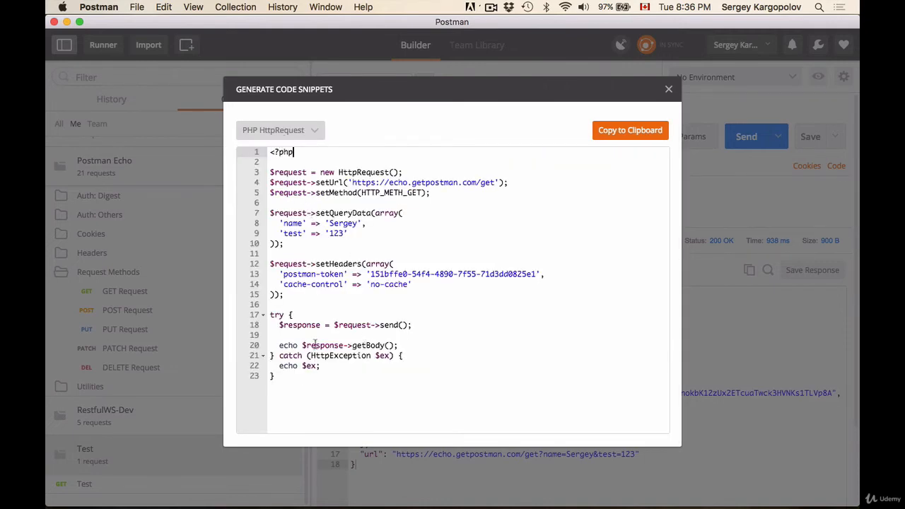
drag(287, 384, 253, 154)
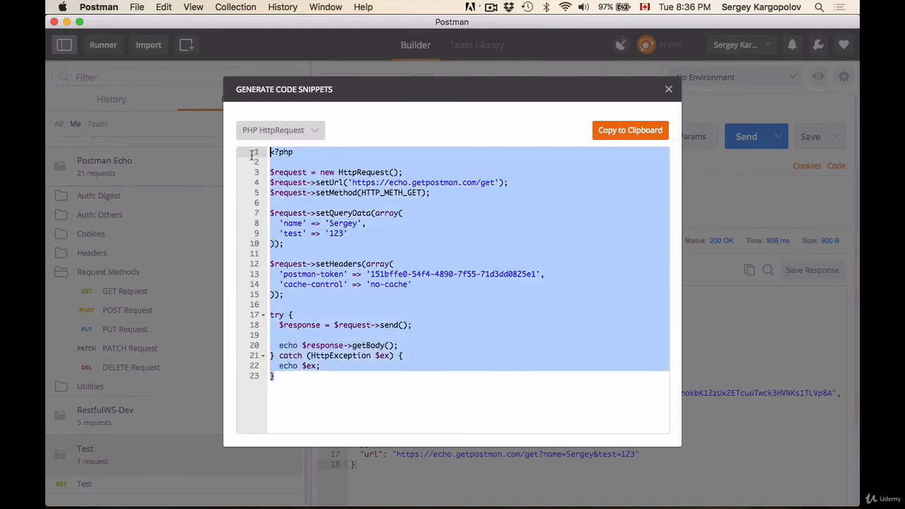
Step: Switch the code snippet language to Swift (NSURL) and highlight the query parameters in its URL
click(281, 132)
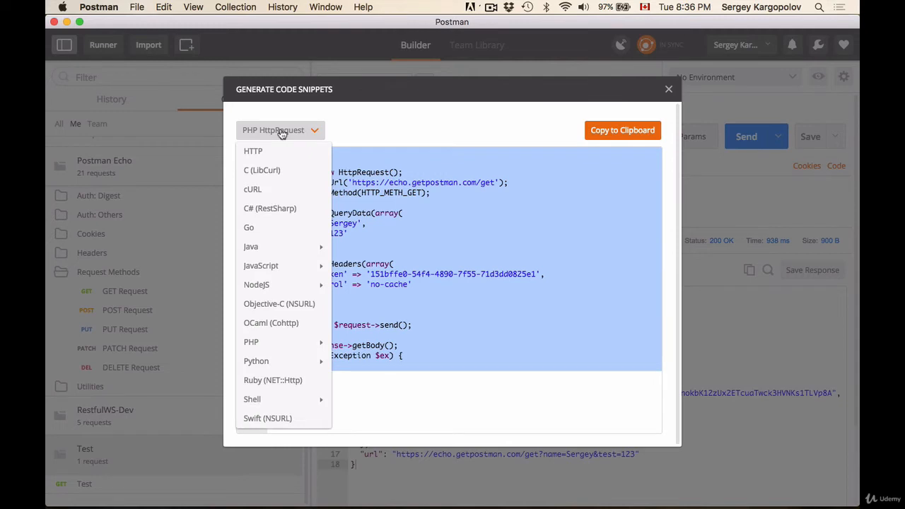
mouse_move(303, 263)
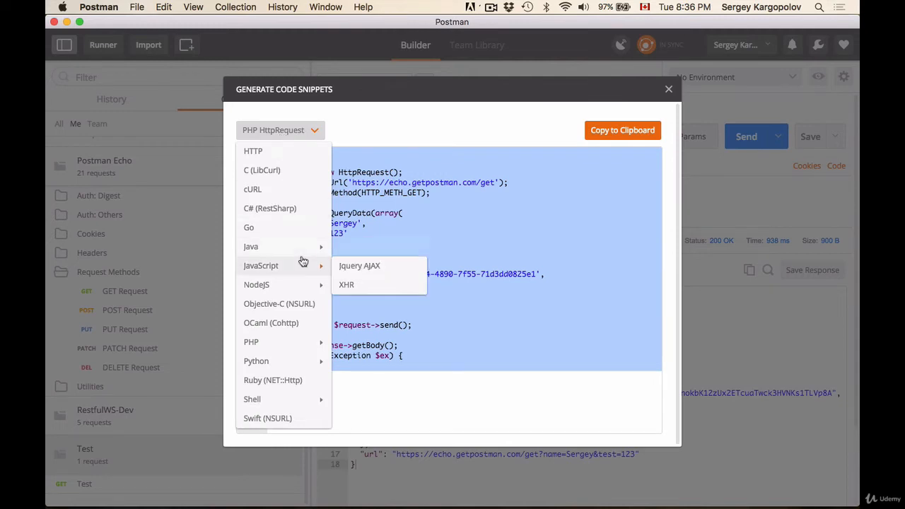
click(292, 419)
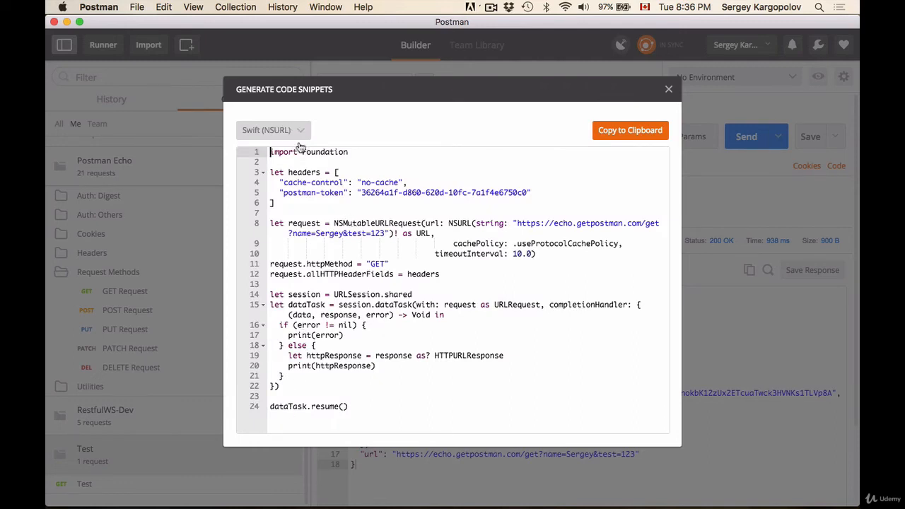
drag(349, 407, 238, 172)
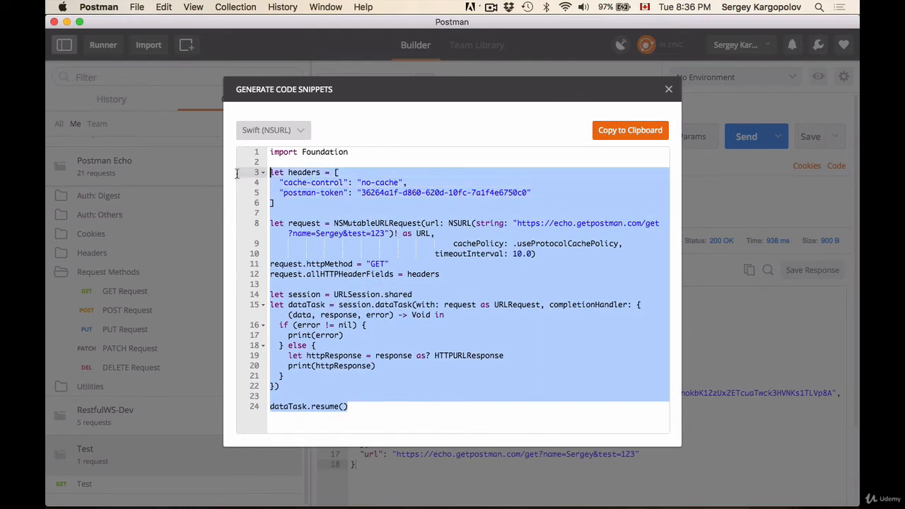
click(333, 223)
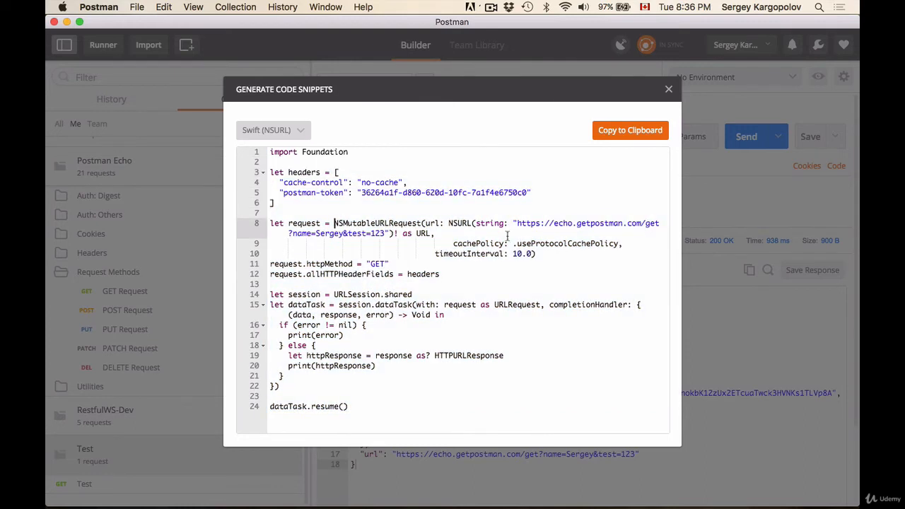
drag(383, 233, 348, 233)
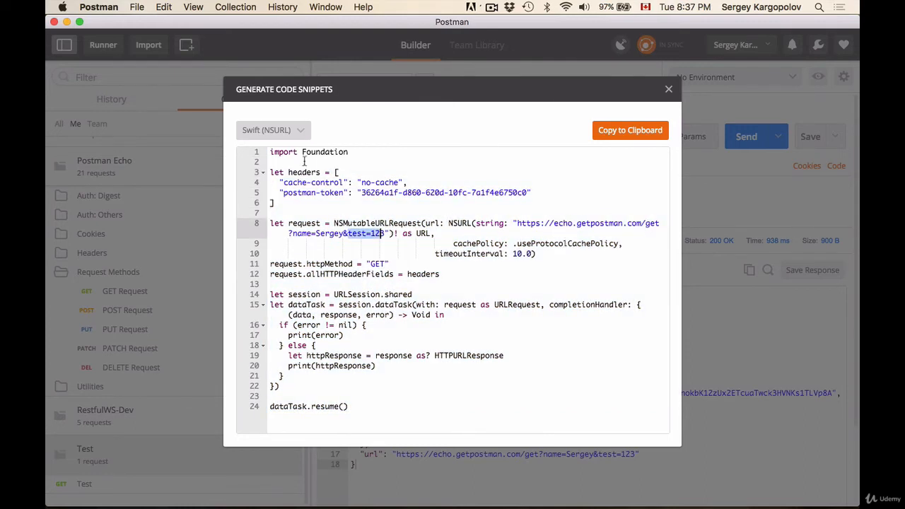
Step: Switch the code snippet language to Java OK HTTP
click(299, 134)
mouse_move(292, 249)
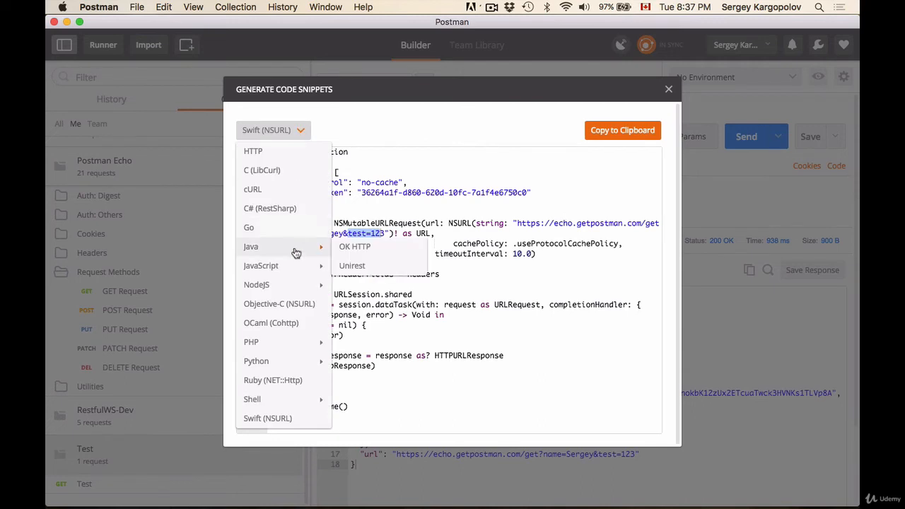
click(360, 246)
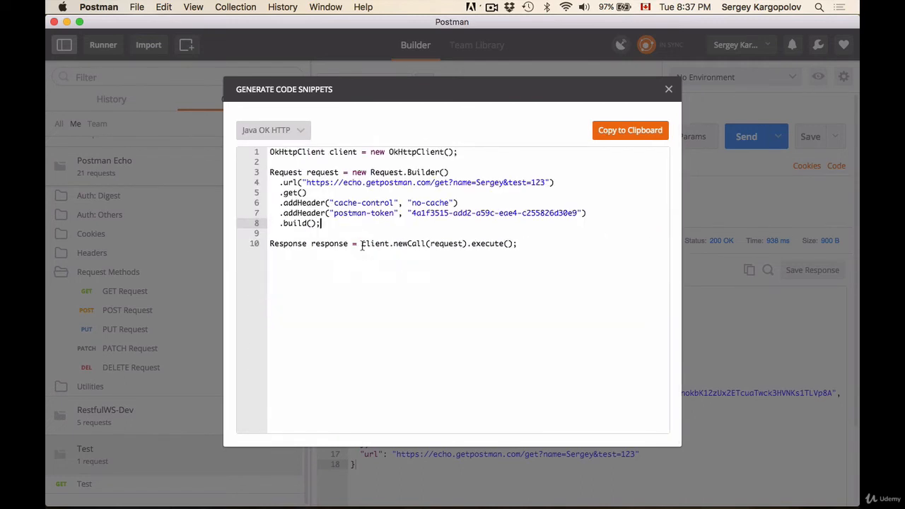
Step: Switch the code snippet language to cURL and copy the whole cURL command
click(298, 130)
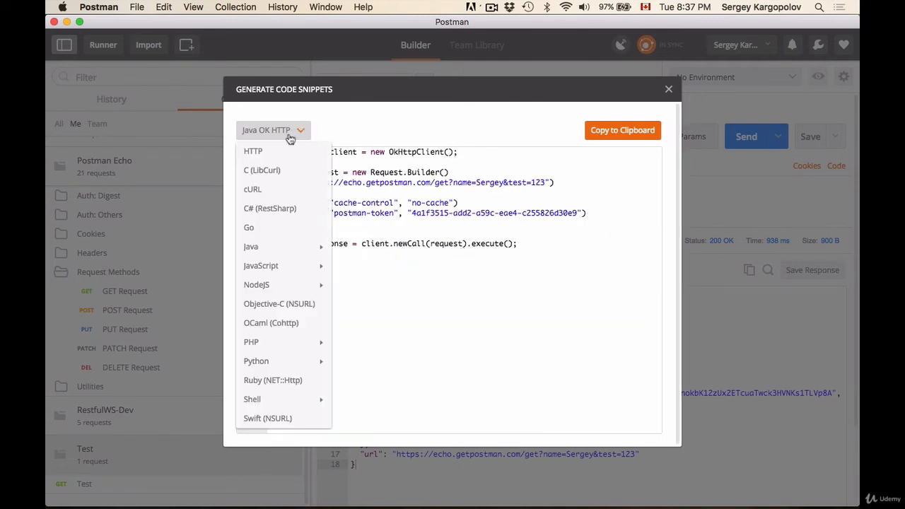
click(269, 191)
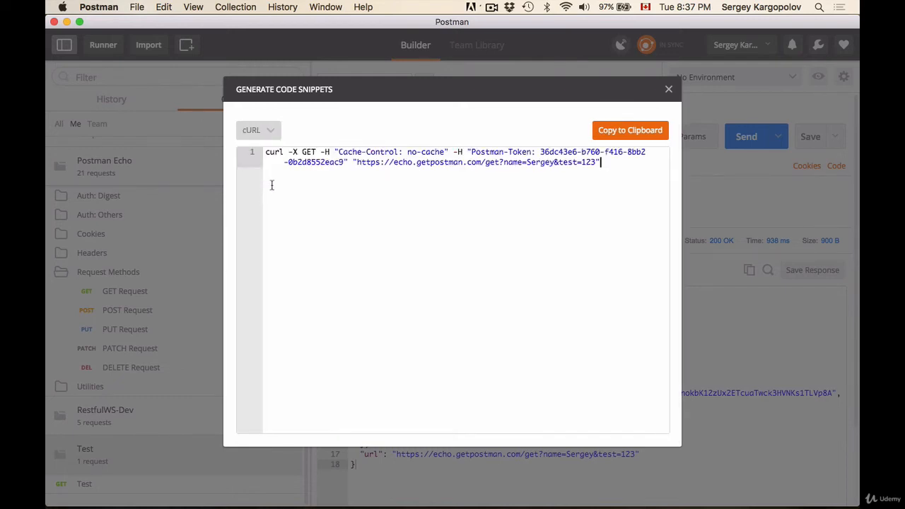
drag(623, 167, 323, 145)
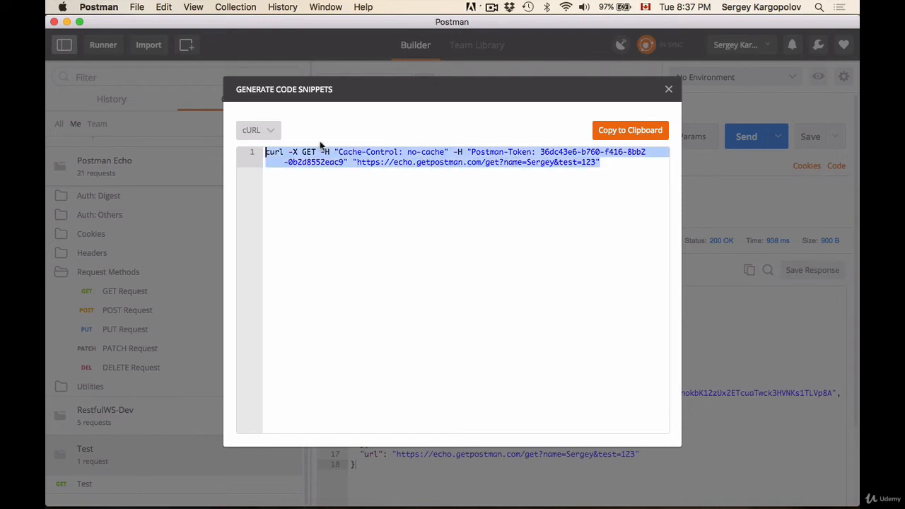
key(super+c)
Step: Switch to Terminal, paste the cURL command and run it
click(642, 493)
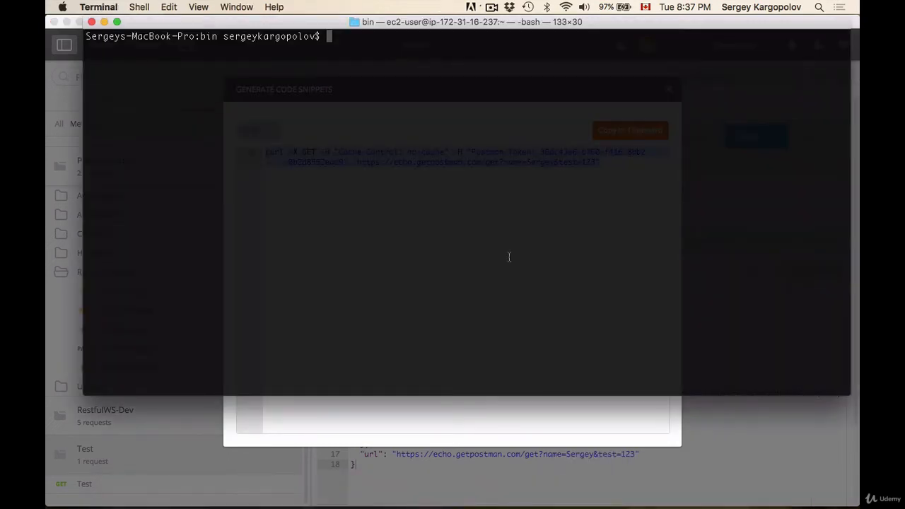
key(super+v)
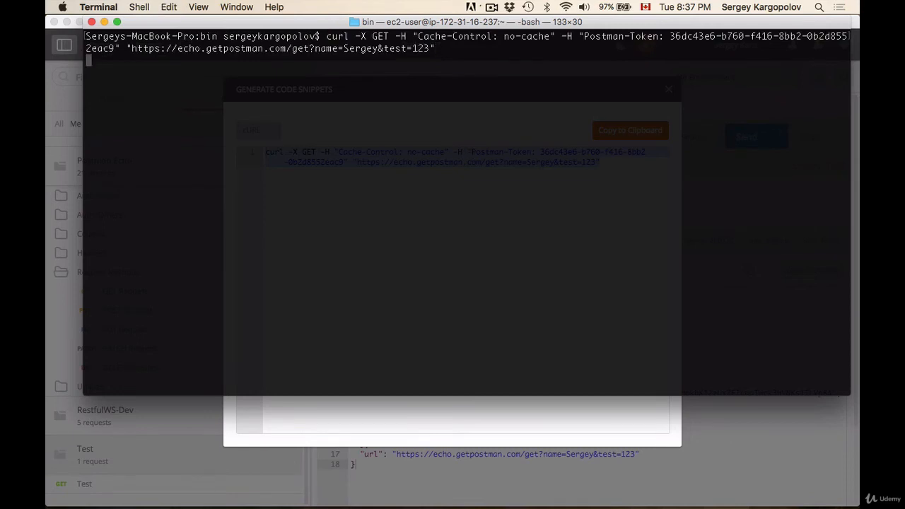
key(Return)
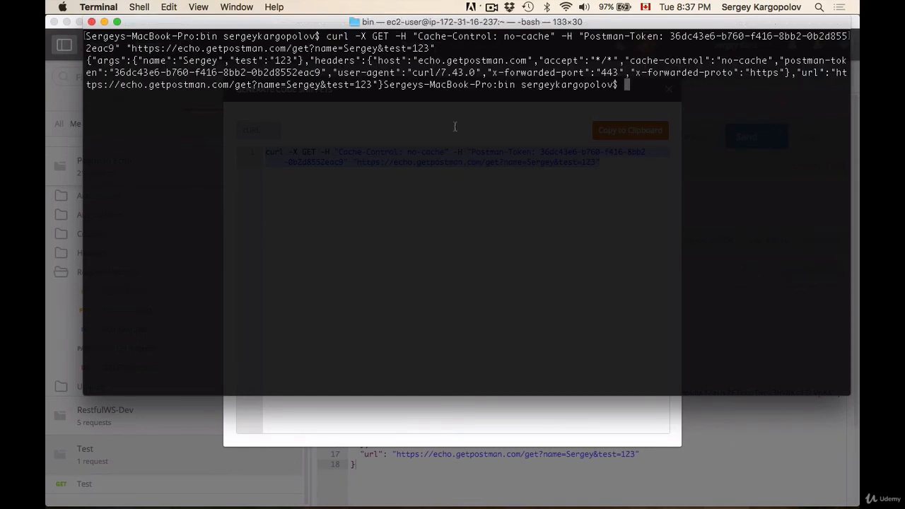
Step: Highlight the JSON response printed in Terminal and switch back to Postman
drag(633, 85, 87, 61)
key(super+Tab)
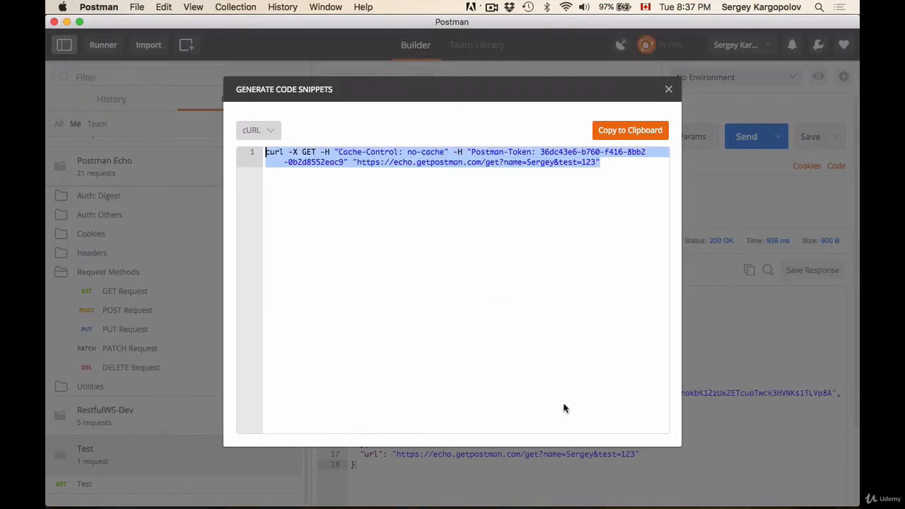
Step: Reselect the cURL snippet text and close the Generate Code Snippets dialog
click(485, 262)
drag(629, 188, 236, 148)
key(Escape)
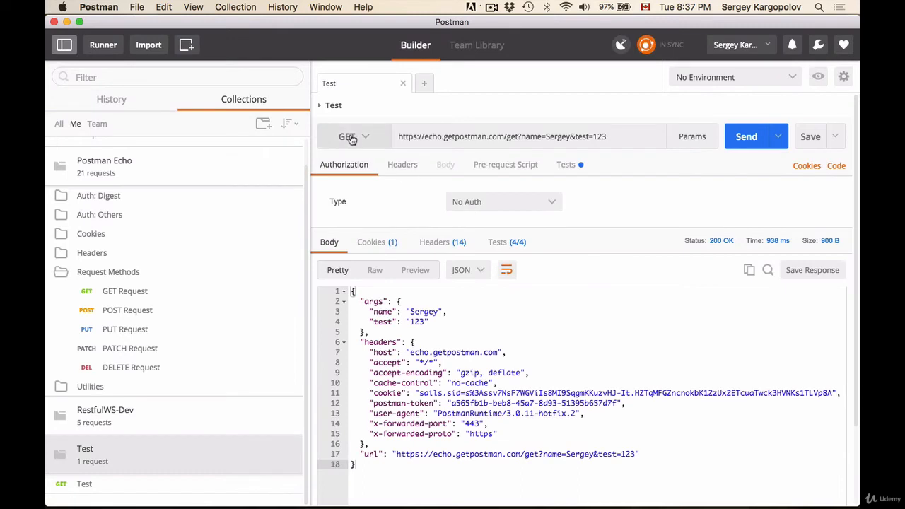
Step: Open the POST Request in the Postman Echo collection and try a name query parameter with value sergey, then delete it
click(118, 316)
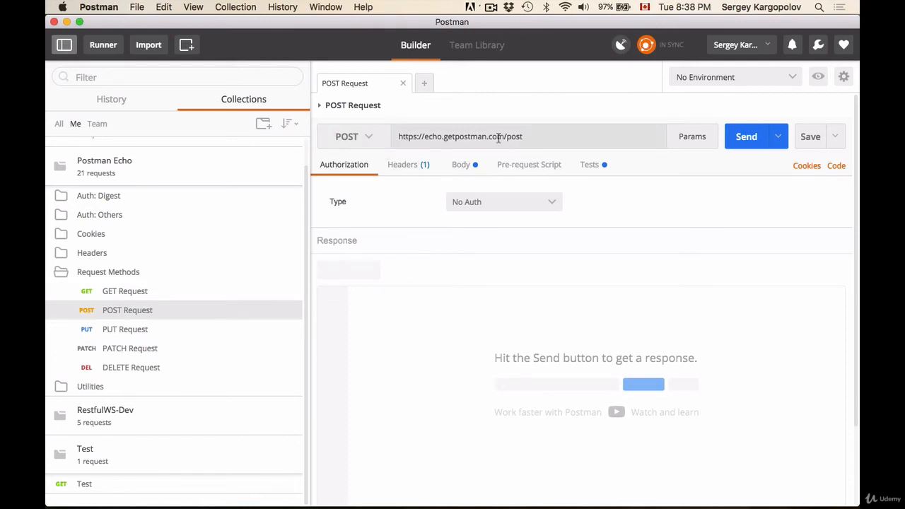
click(553, 135)
click(692, 137)
click(387, 164)
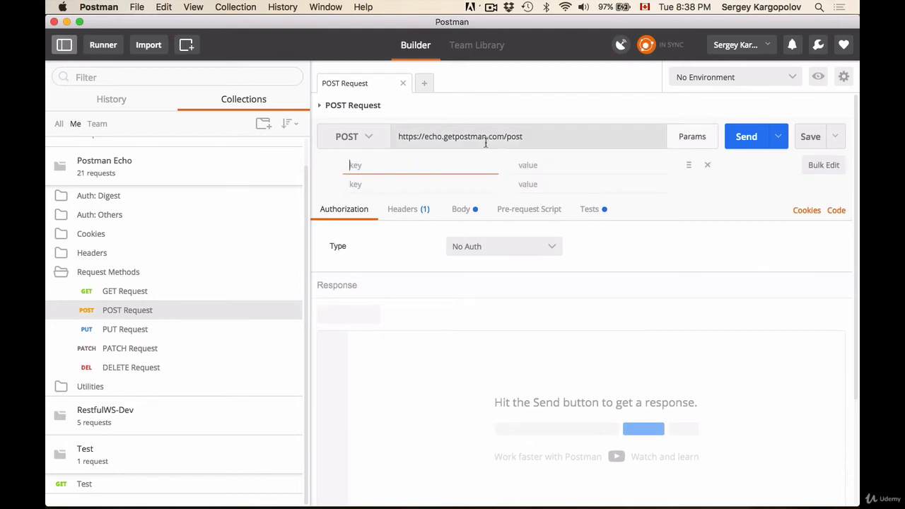
text(a)
key(BackSpace)
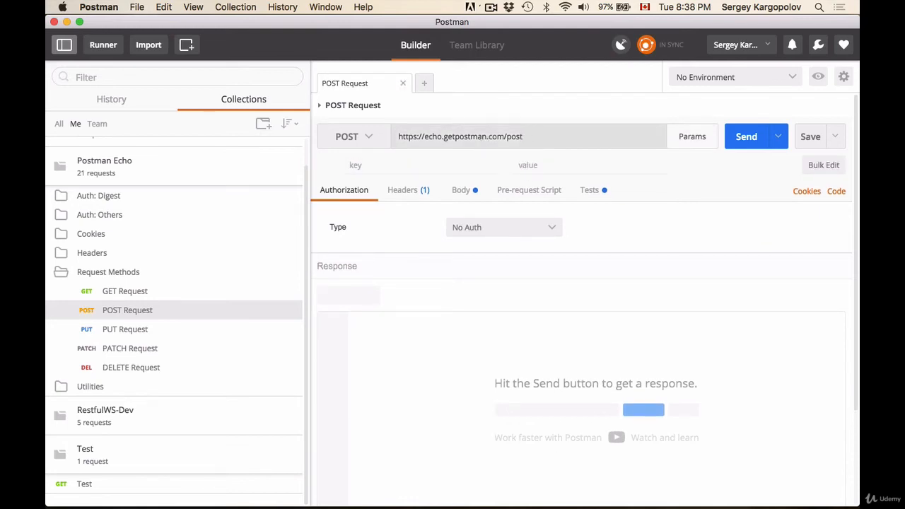
text(name)
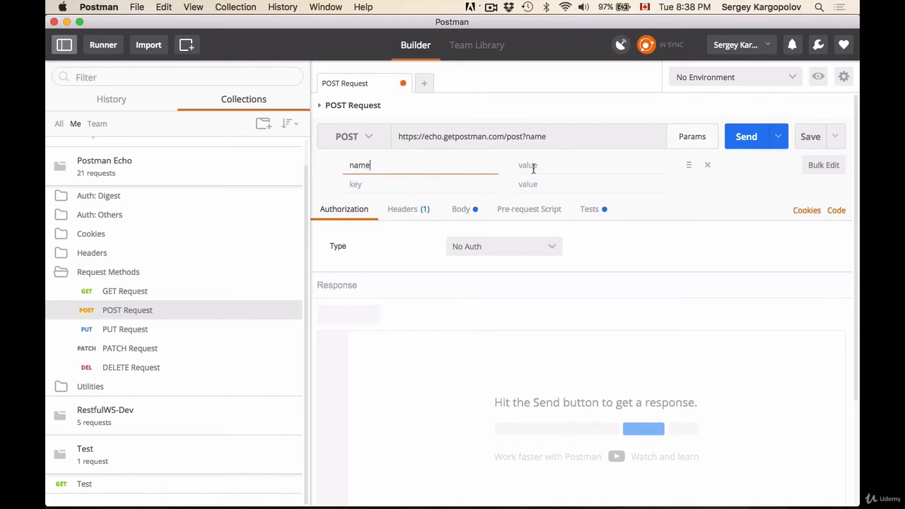
click(533, 168)
text(sergey)
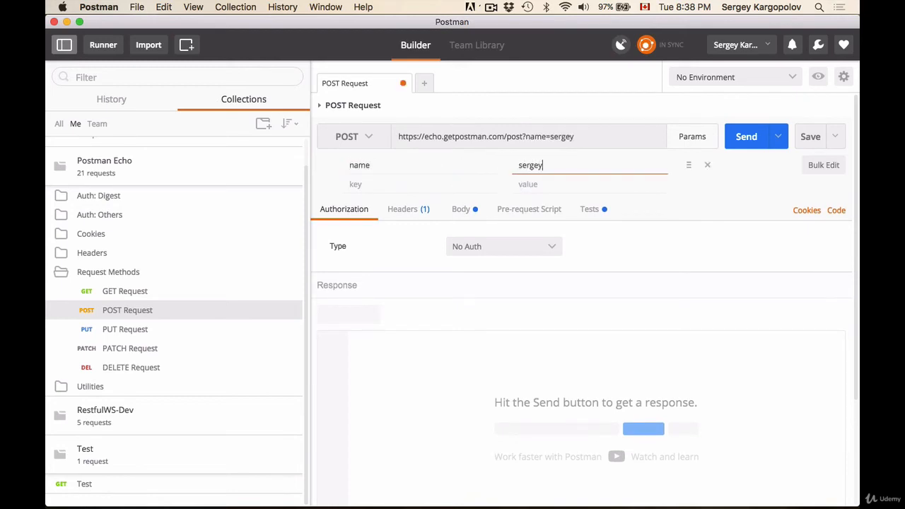
click(707, 165)
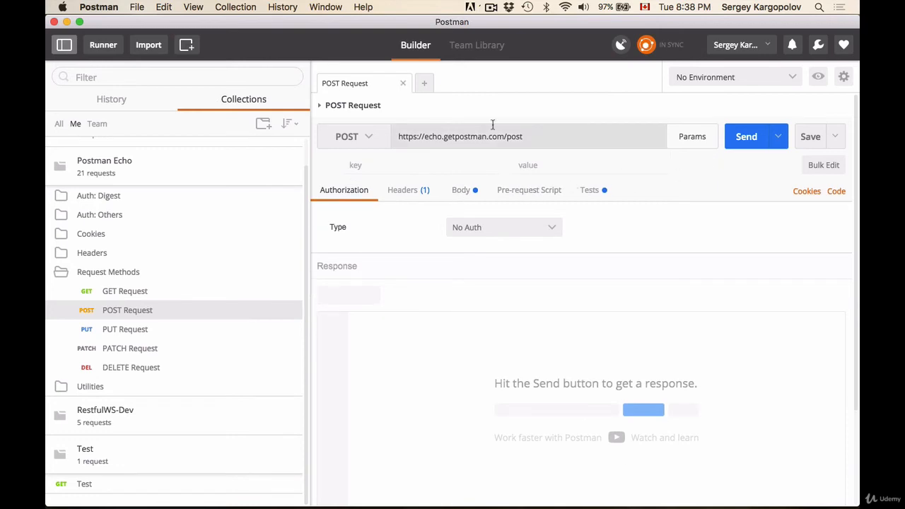
Step: Open the request's Body tab and highlight its raw text
click(461, 192)
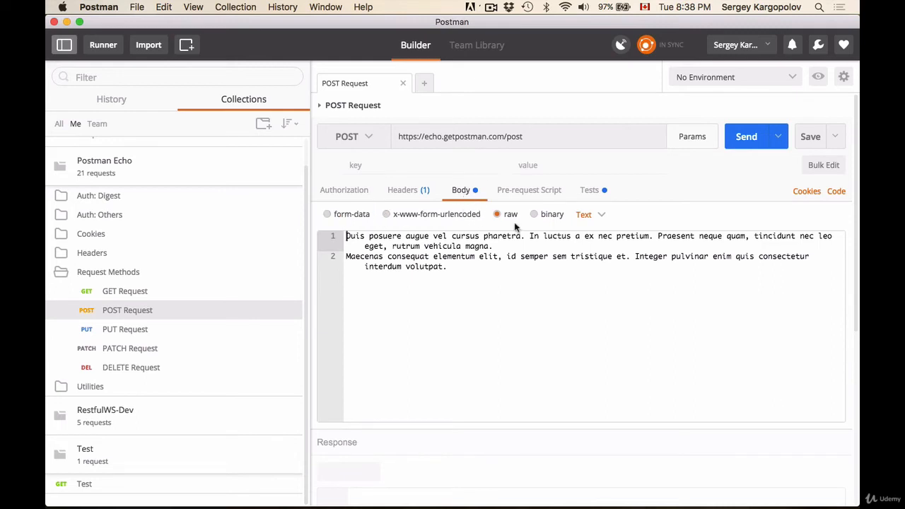
drag(481, 285, 299, 226)
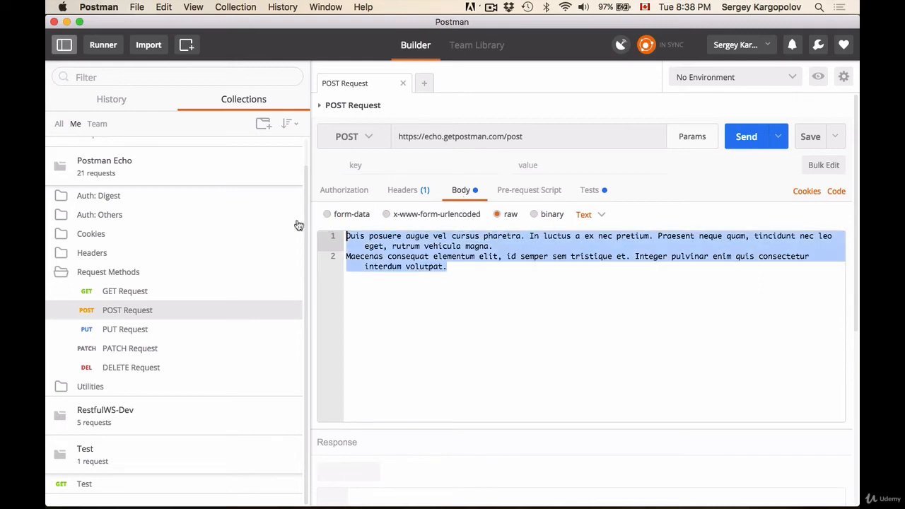
Step: Try a form-data body field name with value sergey, then switch the body back to raw
click(345, 215)
click(380, 241)
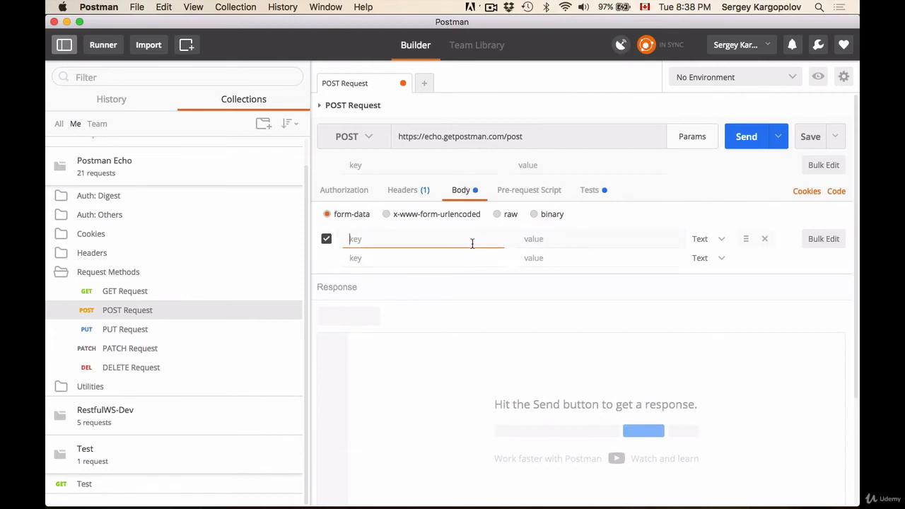
text(name)
click(604, 244)
text(sergey)
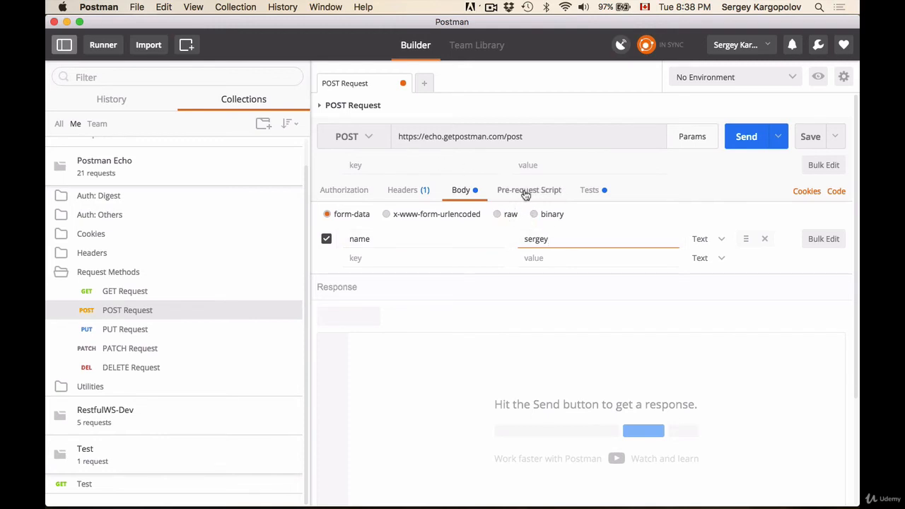
click(512, 217)
click(473, 302)
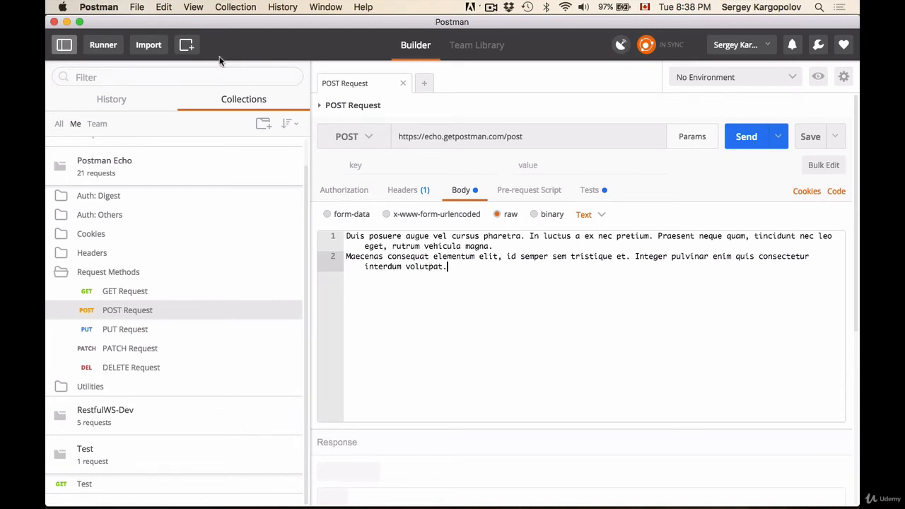
Step: Open the Postman Console and move and shrink its window beside the request
click(193, 7)
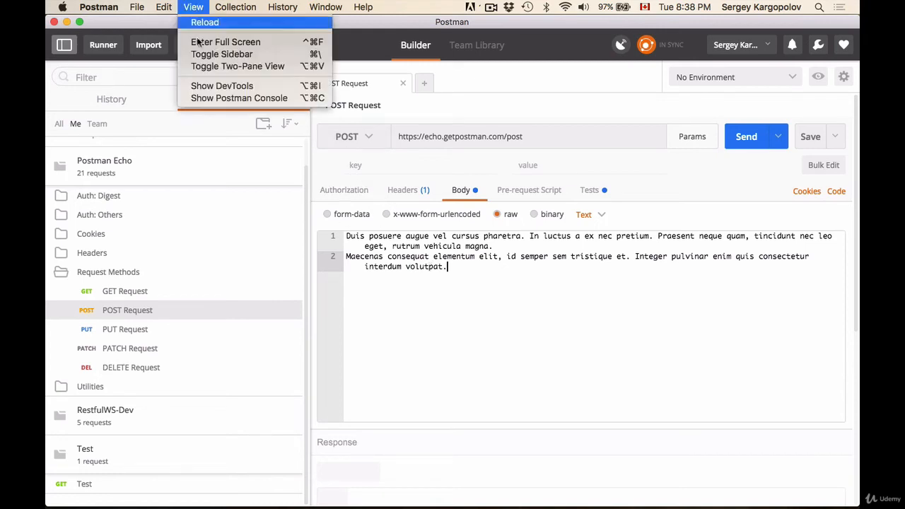
click(240, 98)
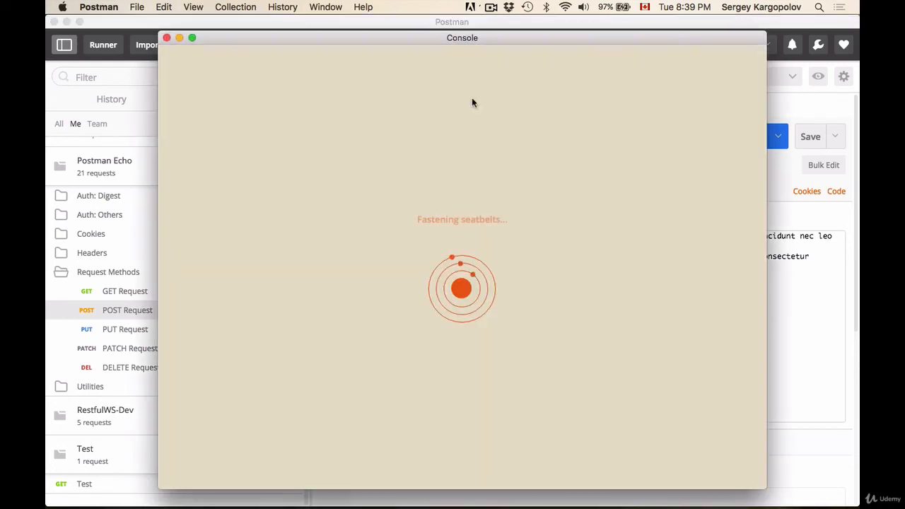
drag(446, 38, 362, 39)
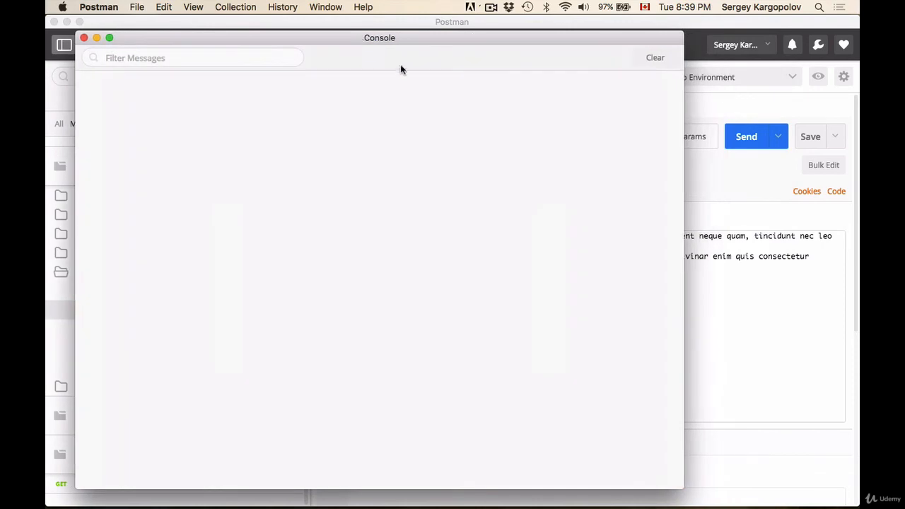
drag(679, 481, 299, 398)
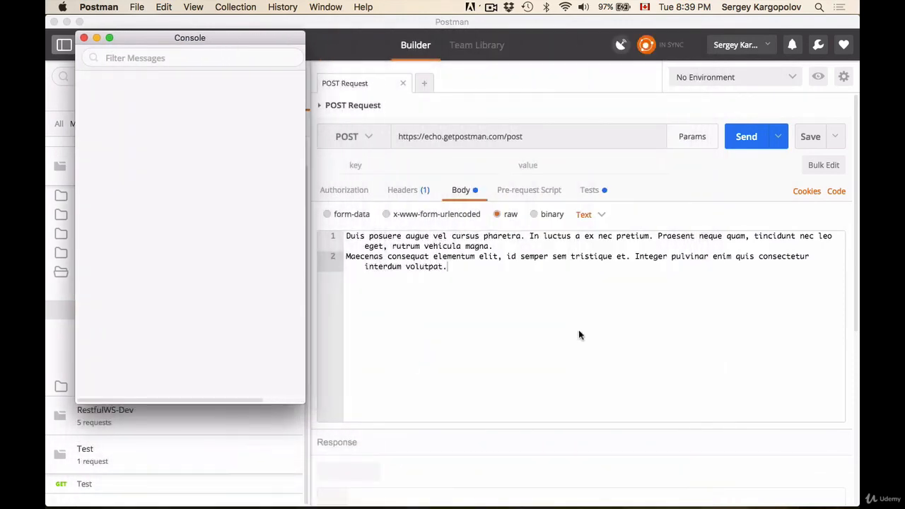
Step: Send the POST request and enlarge the response pane
click(733, 126)
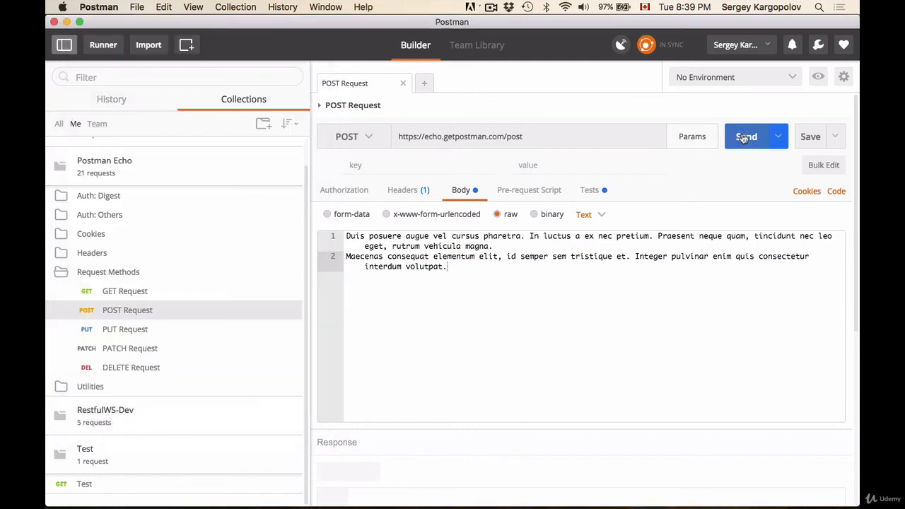
click(738, 136)
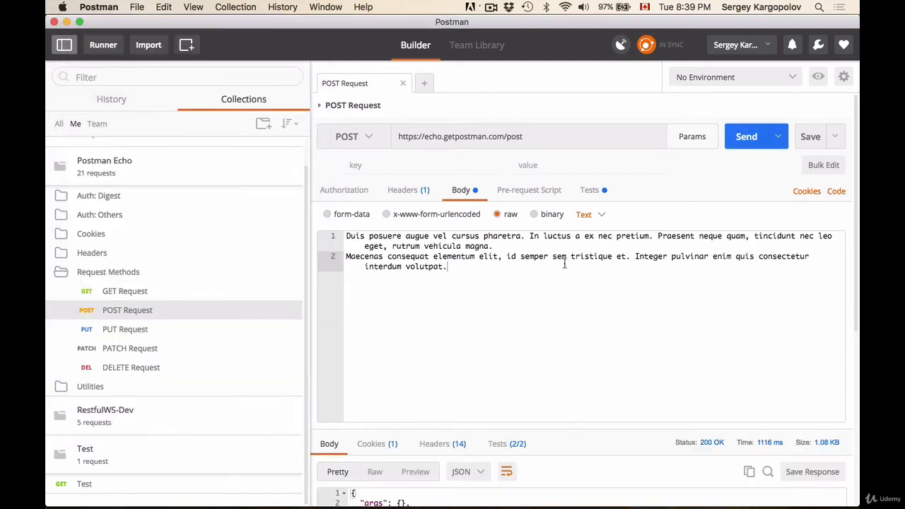
drag(576, 414, 572, 333)
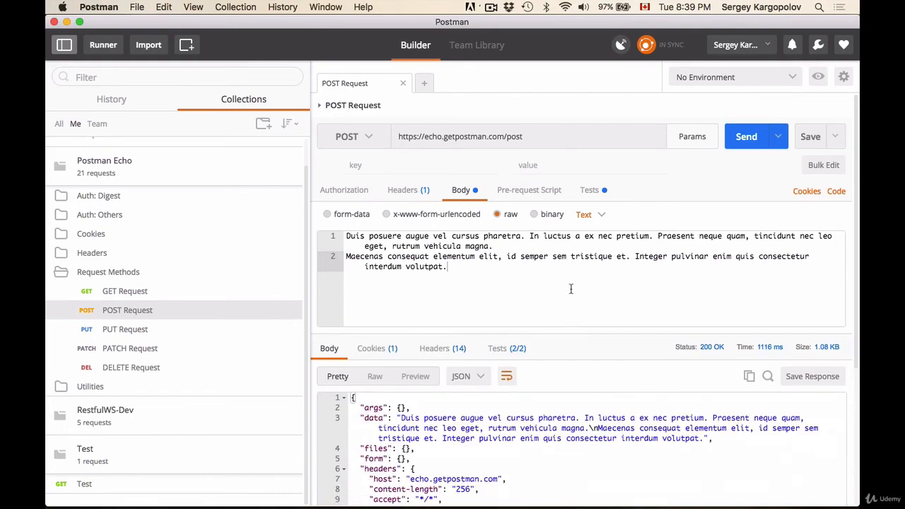
Step: Bring the Console window to the front and widen it
key(ctrl+Up)
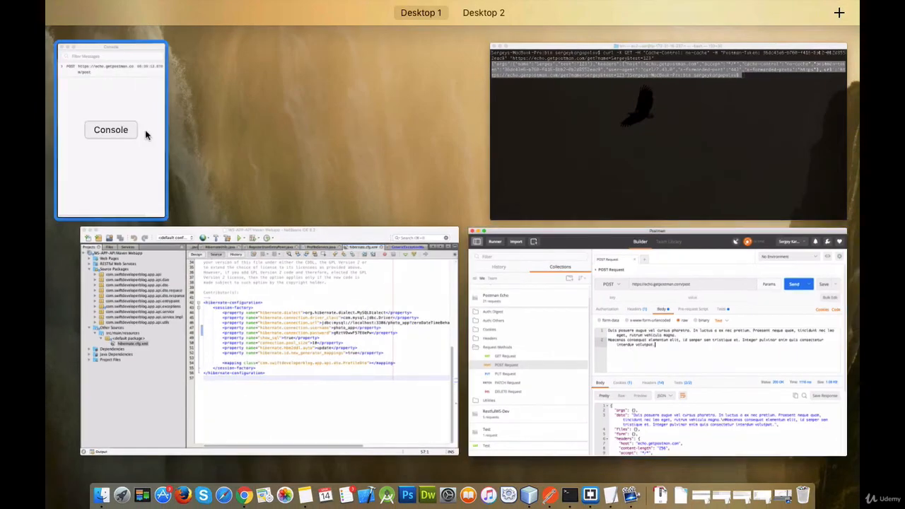
click(149, 134)
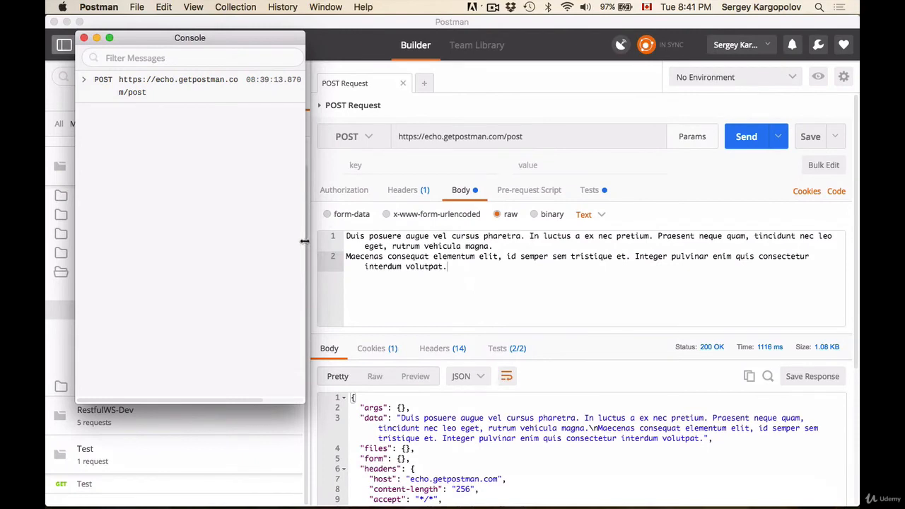
drag(305, 243, 463, 245)
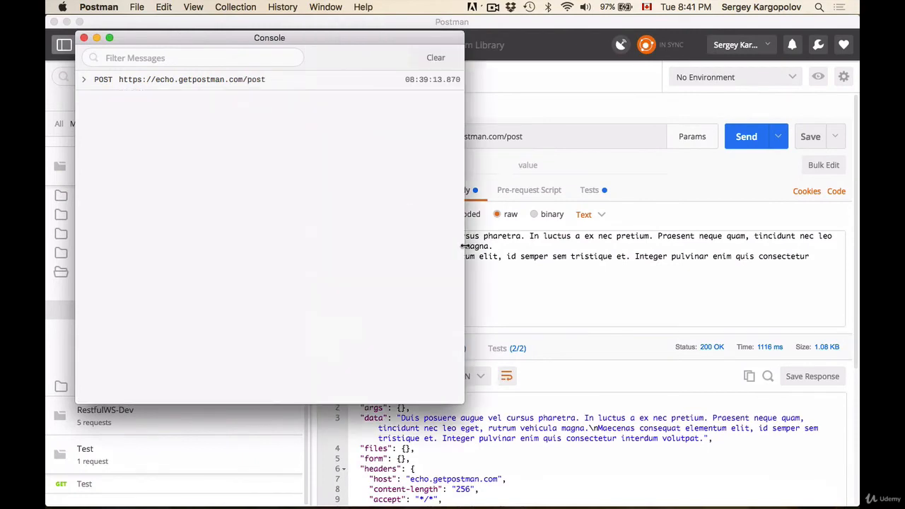
Step: Expand the logged POST entry in the Console and inspect its headers, response body and request body
click(142, 86)
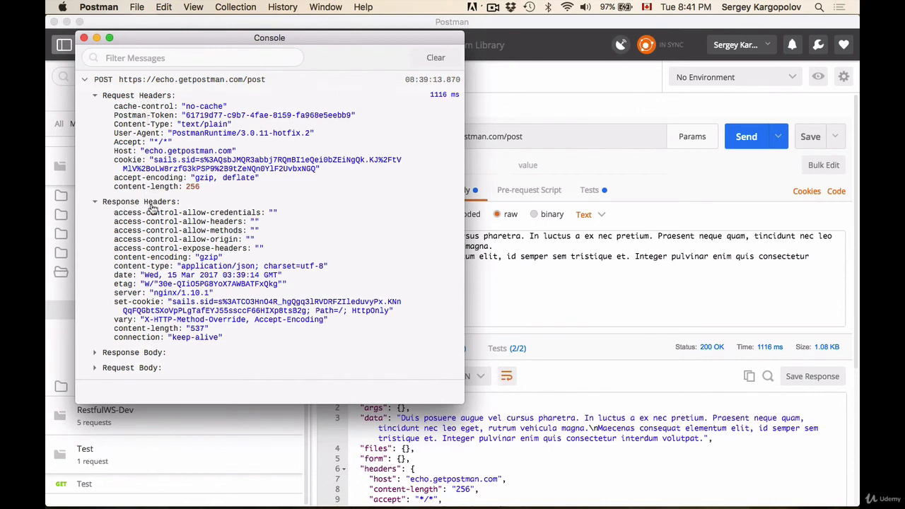
click(109, 355)
scroll(238, 277, down, 3)
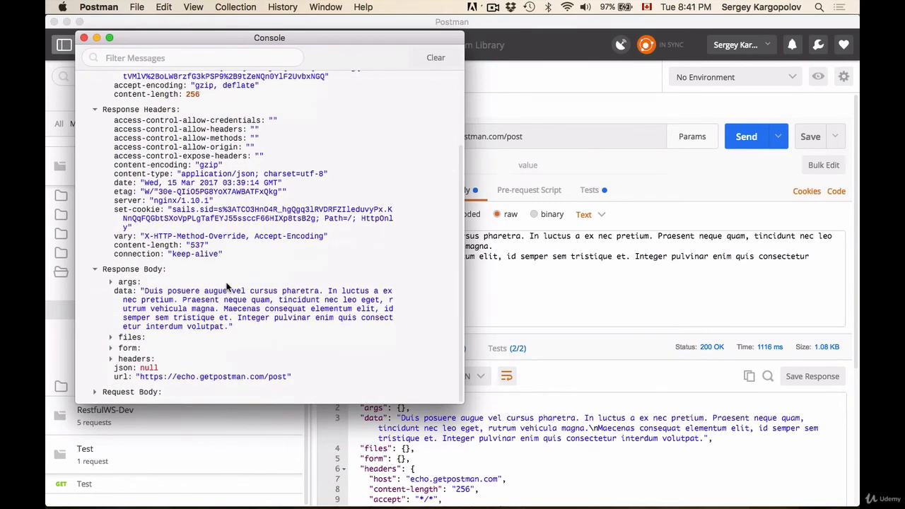
click(140, 392)
scroll(244, 321, down, 3)
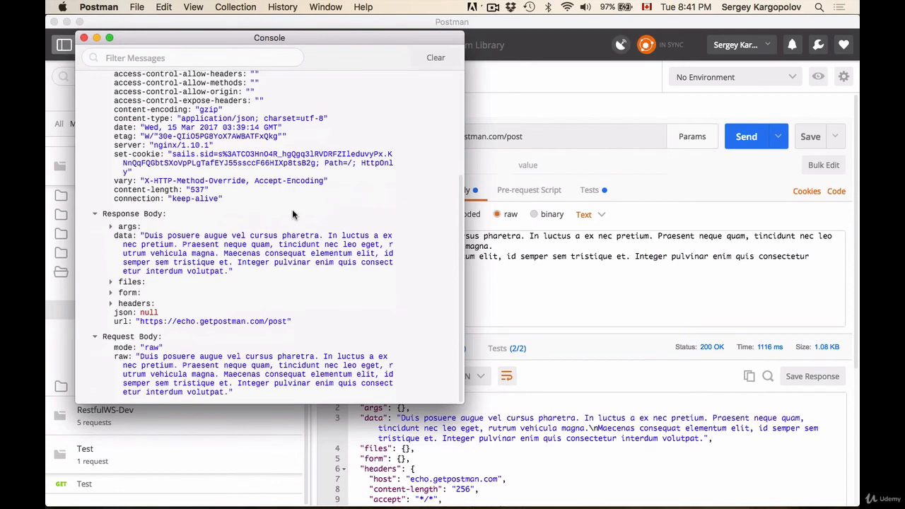
scroll(292, 210, up, 5)
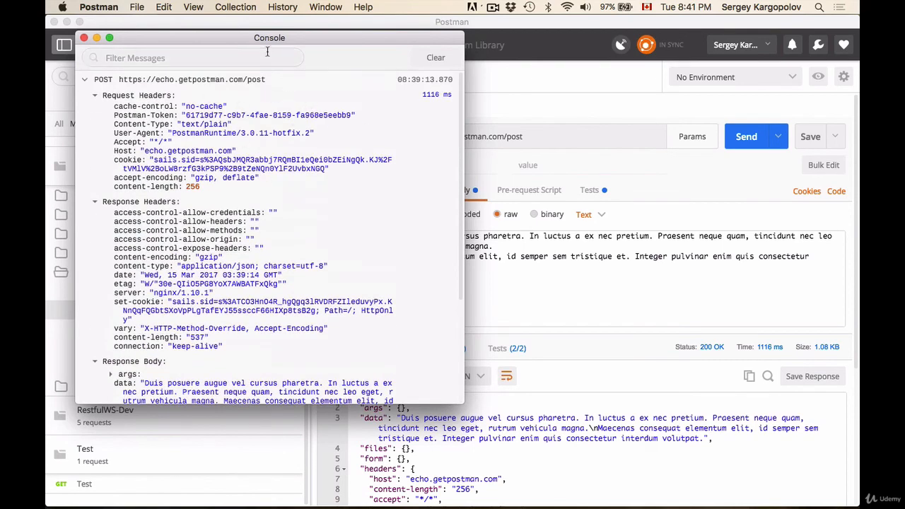
Step: Set the Console window aside and sign out of the Postman account, confirming the sign-out
drag(250, 39, 391, 76)
click(228, 75)
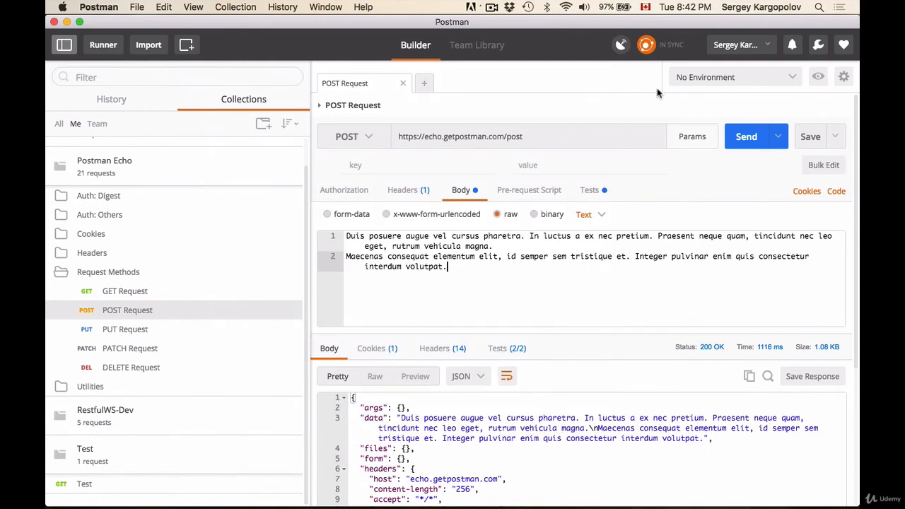
click(738, 45)
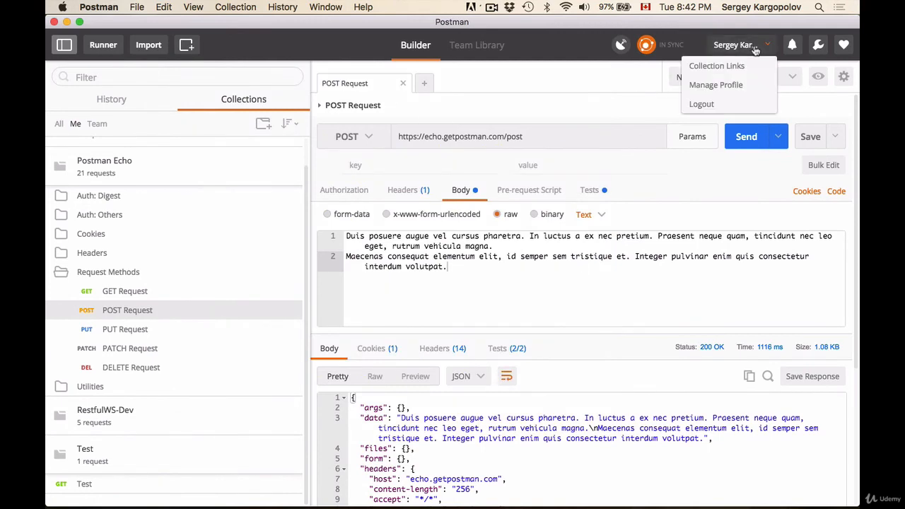
click(704, 104)
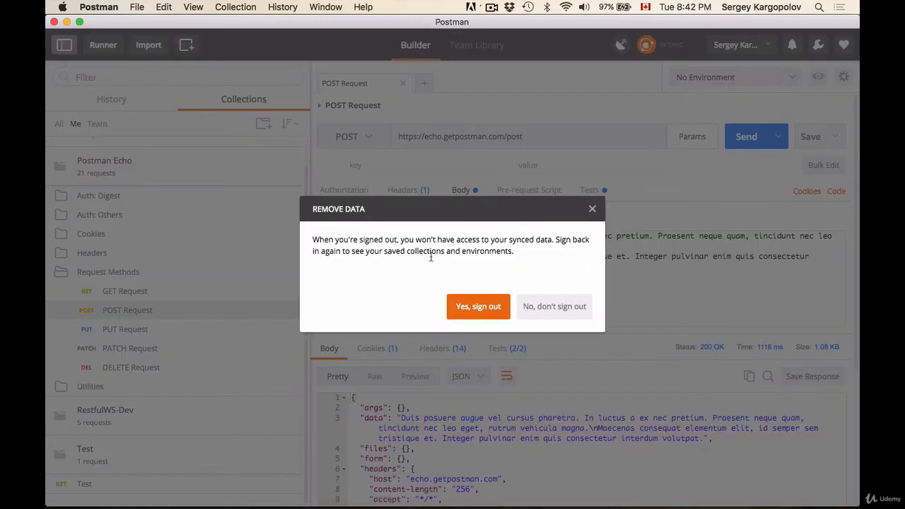
click(483, 305)
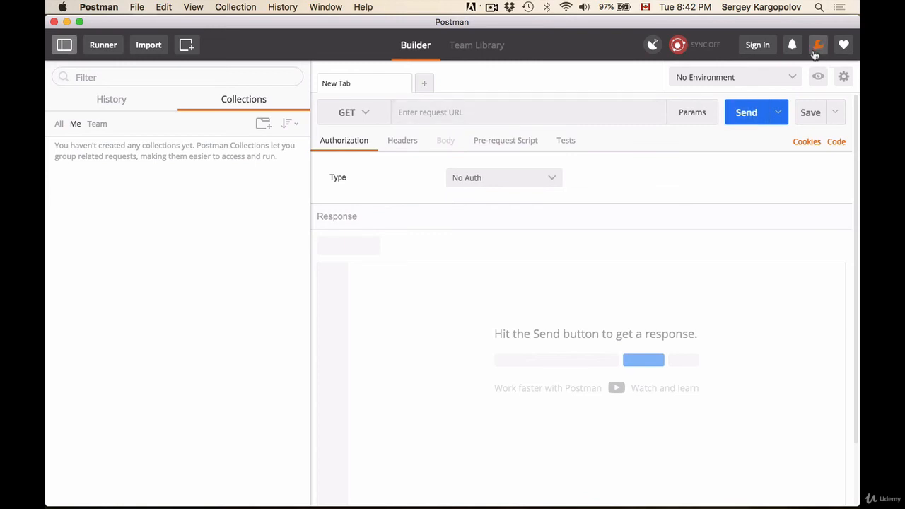
Step: Sign back in to Postman with the Google account and allow Postman offline access
click(757, 44)
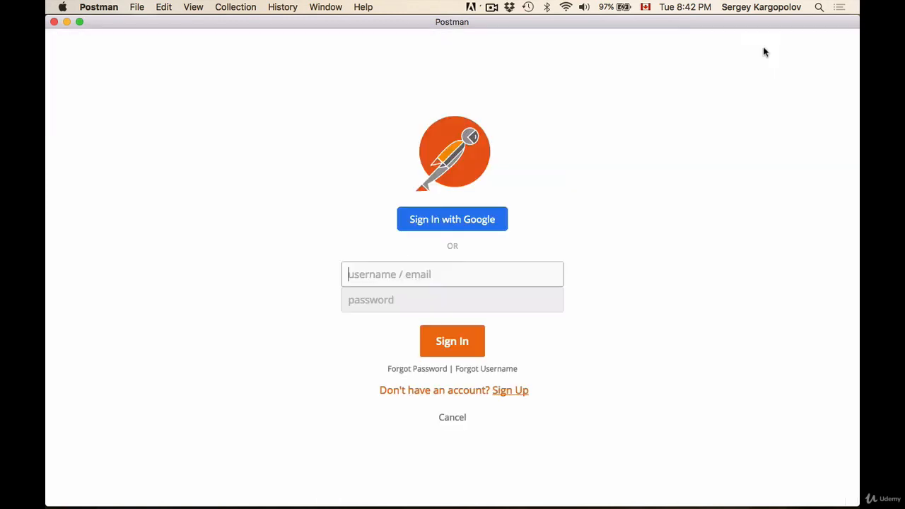
click(470, 222)
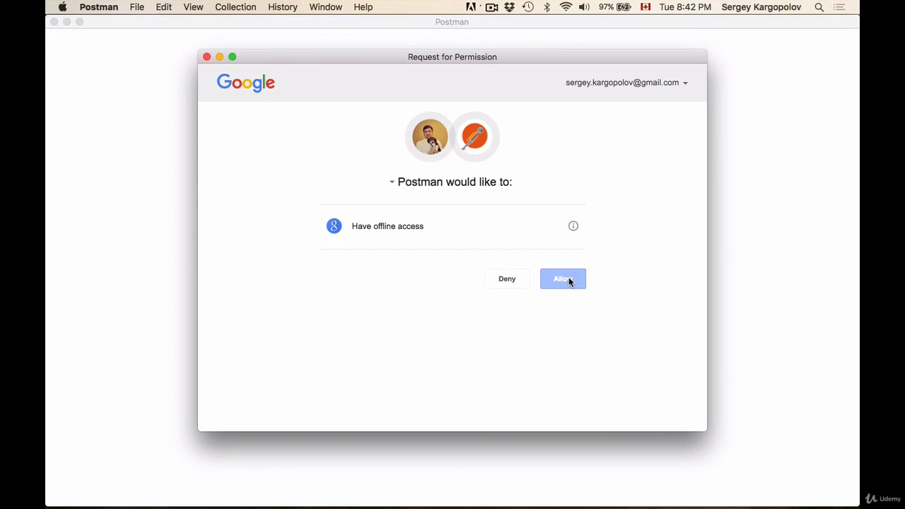
click(568, 280)
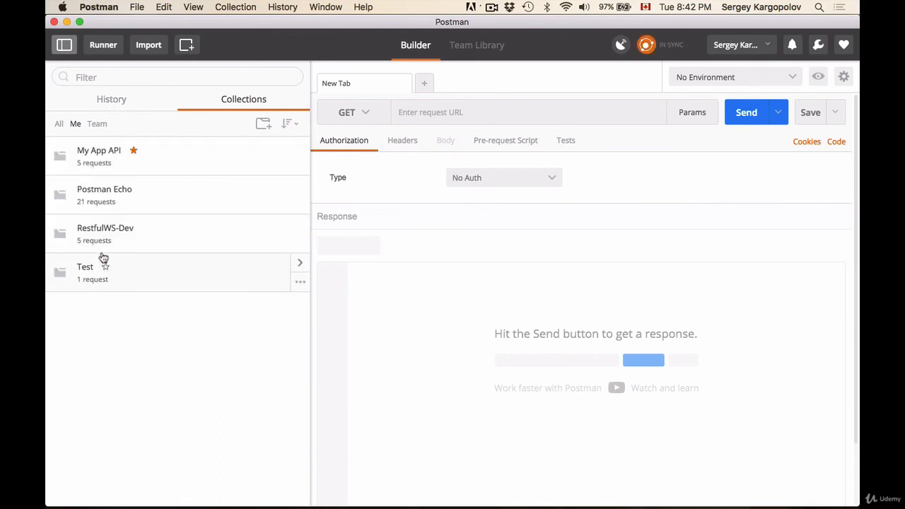
Step: Expand the synced Test collection and open its GET Test request
click(128, 282)
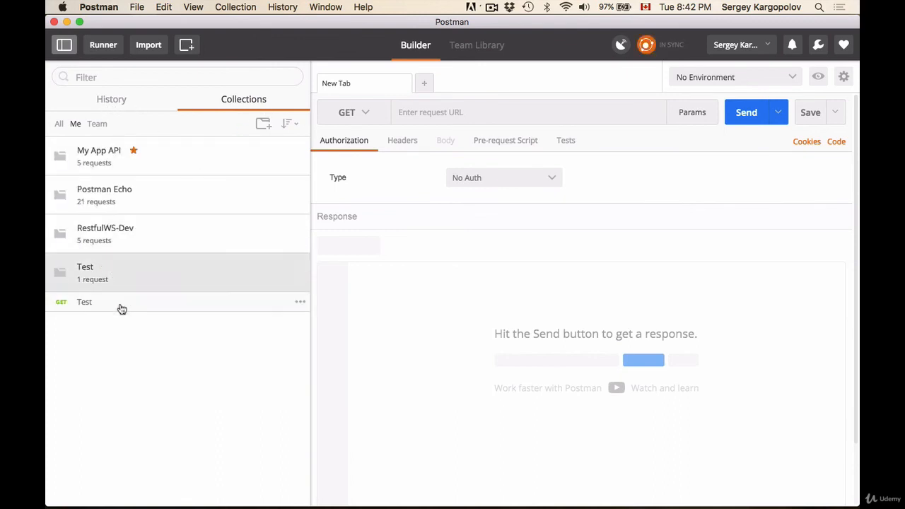
click(119, 306)
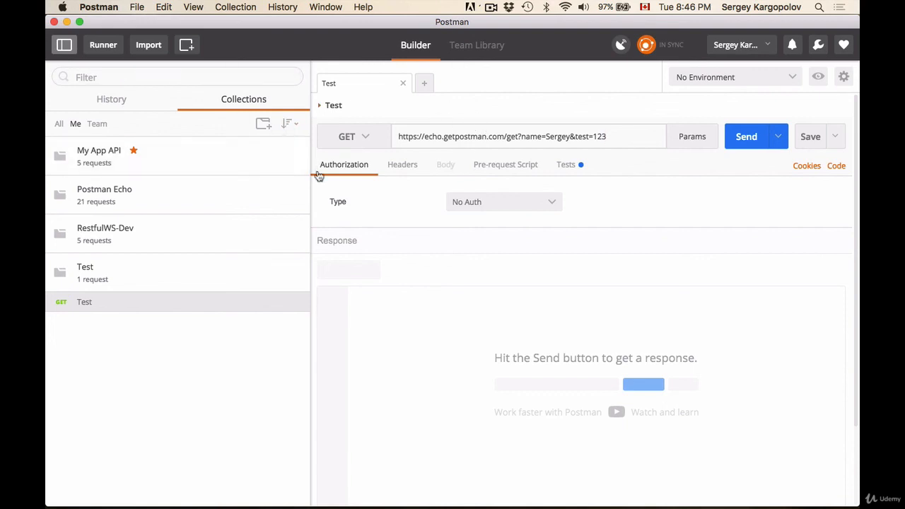
Step: Expand the RestfulWS-Dev collection, open the POST. Create Profile request and show its body
click(204, 239)
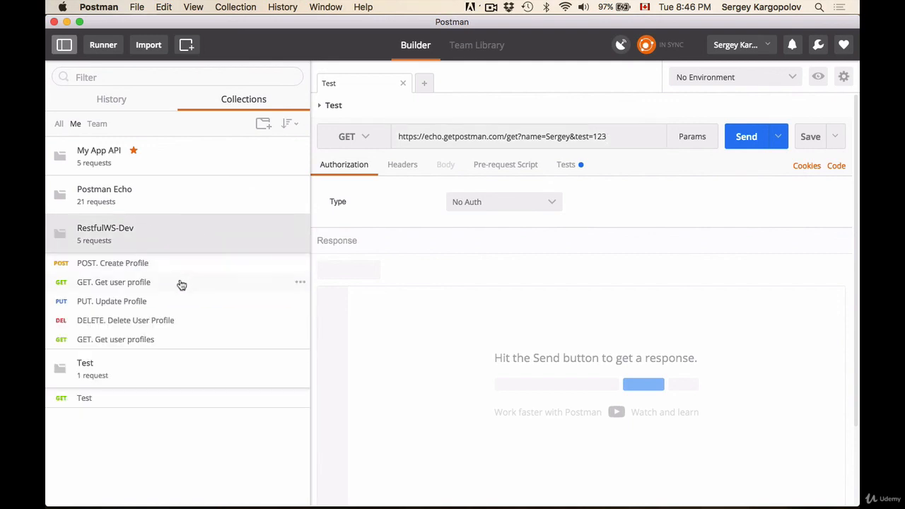
click(148, 271)
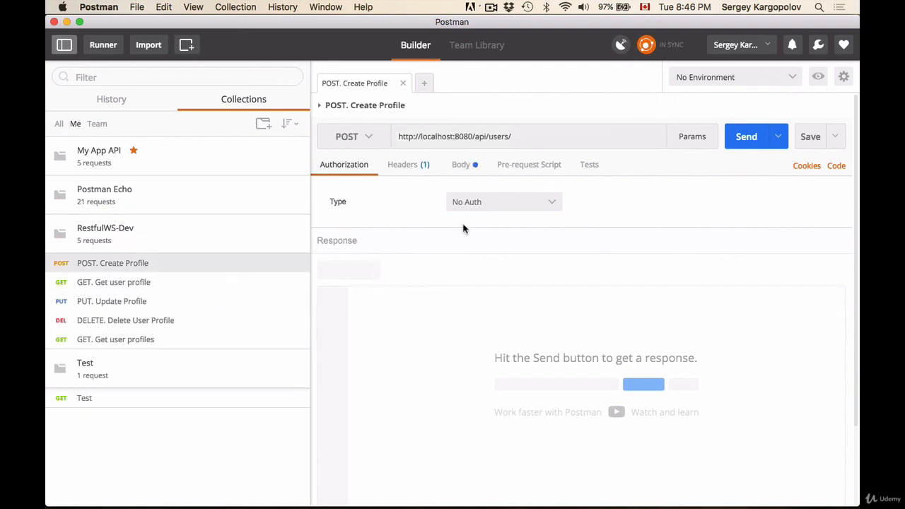
click(463, 165)
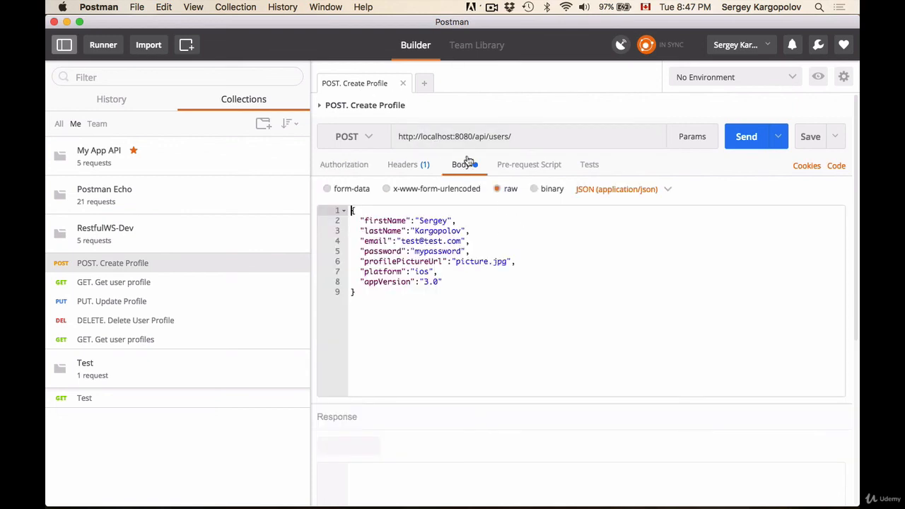
Step: Select and review the JSON fields in the Create Profile request body
click(374, 301)
drag(374, 301, 351, 211)
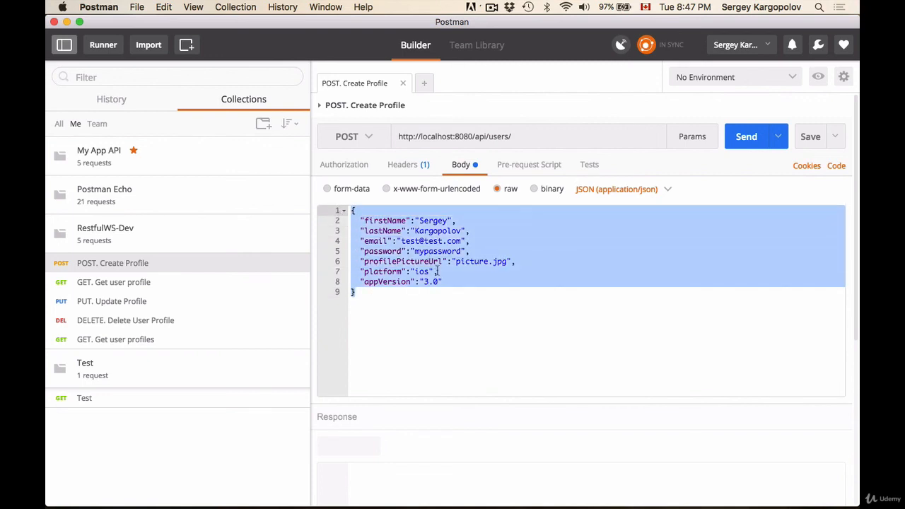
click(467, 251)
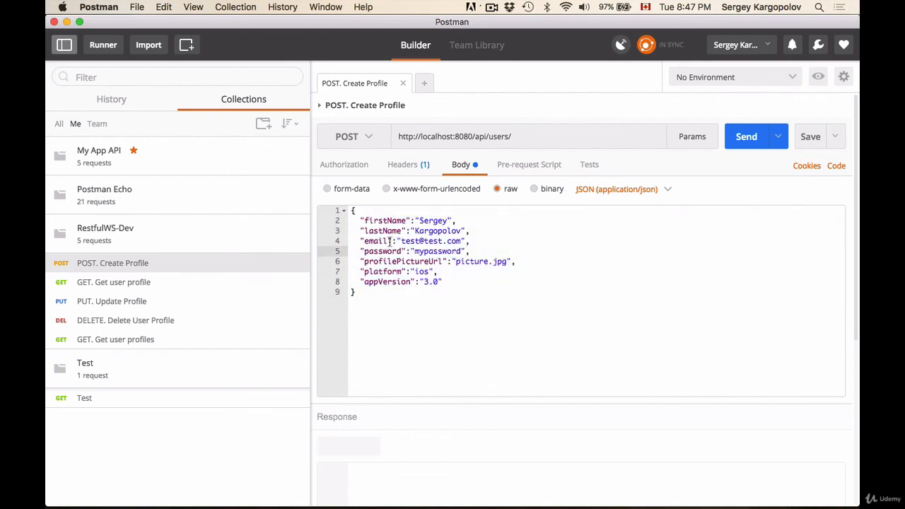
click(439, 282)
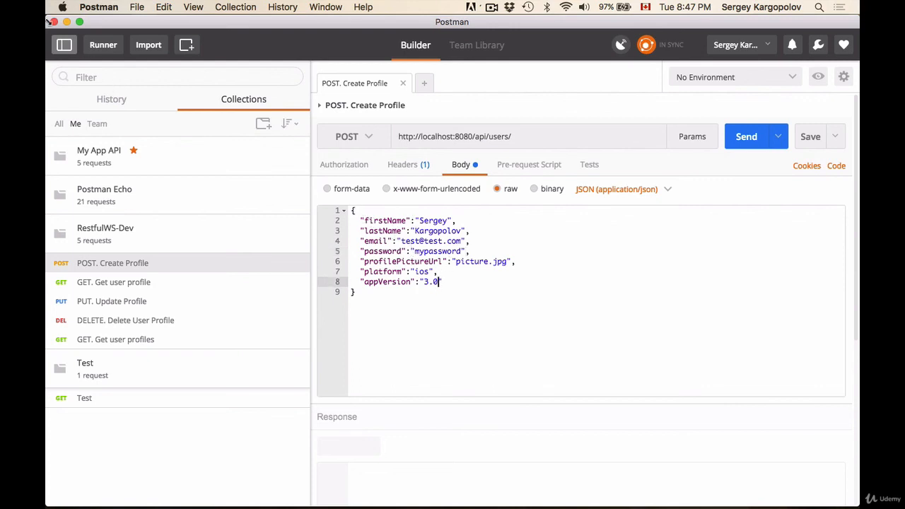